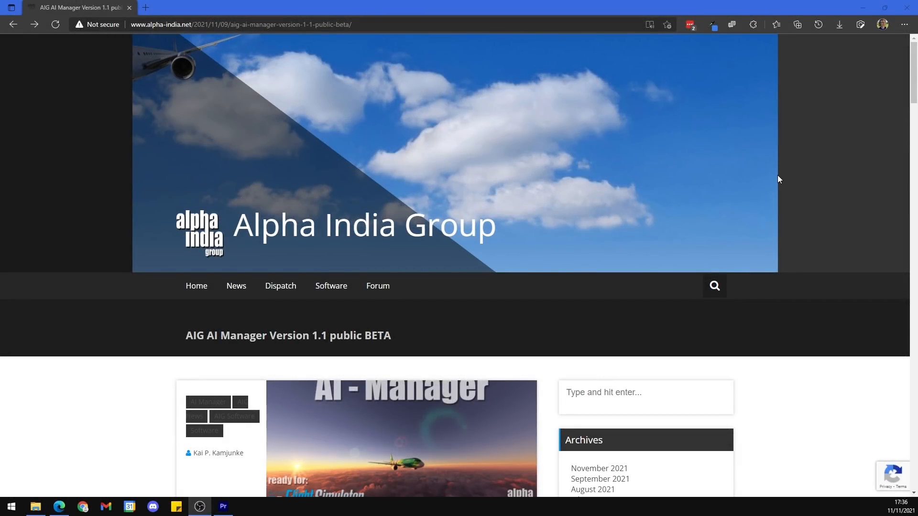
# Step: Open the AI Manager beta download page linked under the article's final words
pyautogui.click(840, 176)
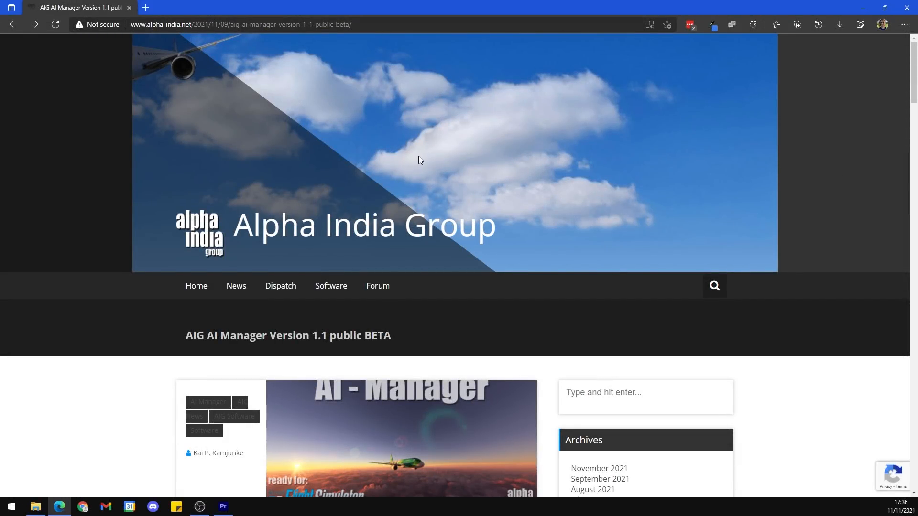
pyautogui.scroll(-20, 420, 158)
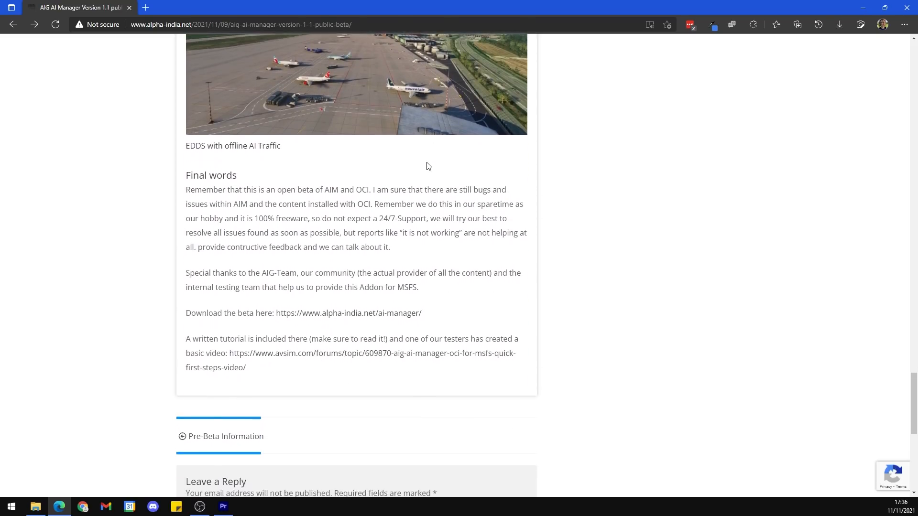
pyautogui.scroll(-5, 428, 167)
pyautogui.scroll(5, 426, 170)
pyautogui.click(349, 311)
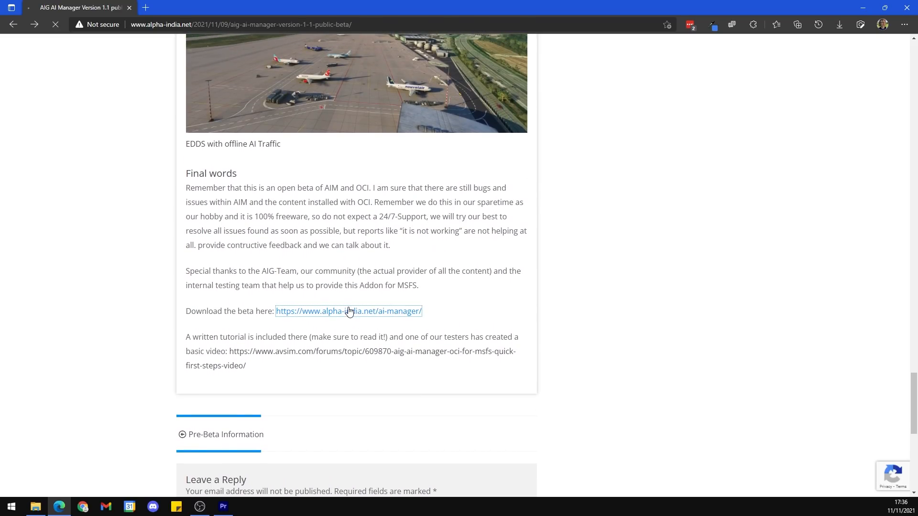
# Step: Download the Public Beta 1.1 (incl. MSFS support) of AI Manager
pyautogui.scroll(-5, 352, 308)
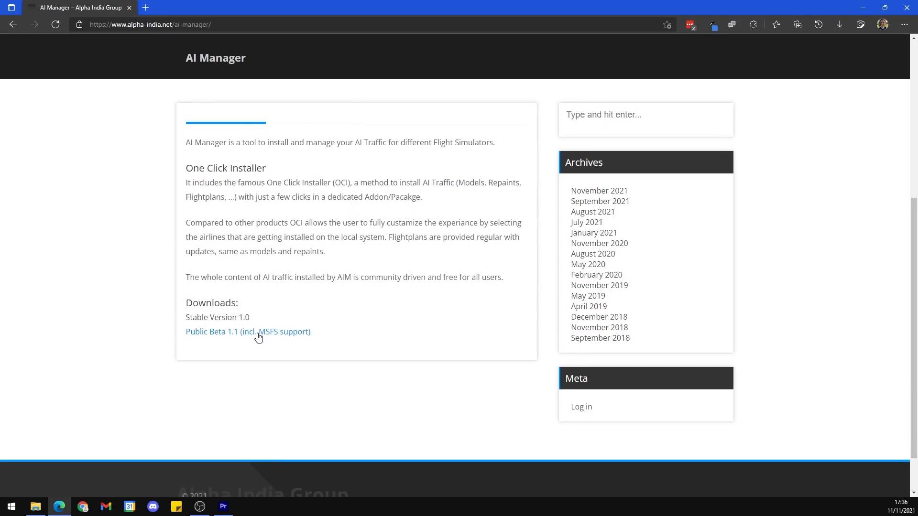
pyautogui.moveTo(344, 344); pyautogui.dragTo(186, 341)
pyautogui.click(254, 334)
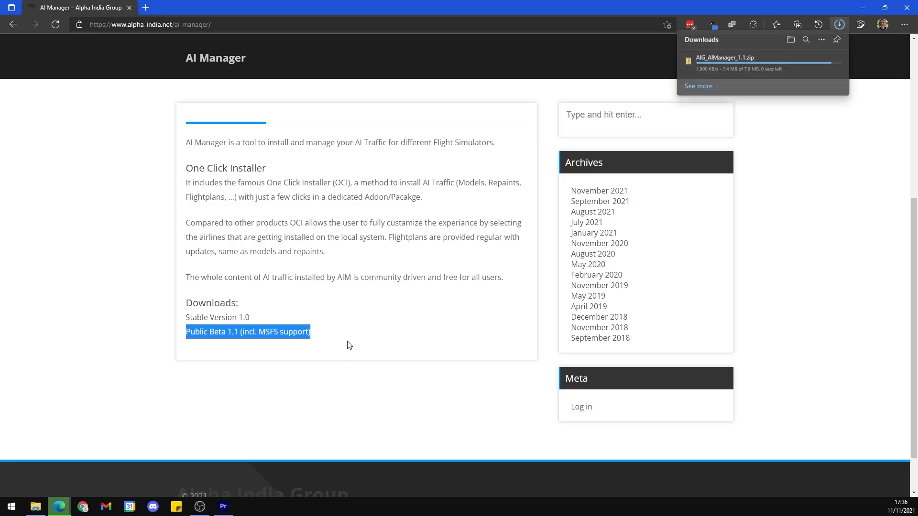
pyautogui.click(350, 345)
# Step: Return to the beta article and open the Traffic Controller link listed for Offline AI Traffic
pyautogui.click(12, 25)
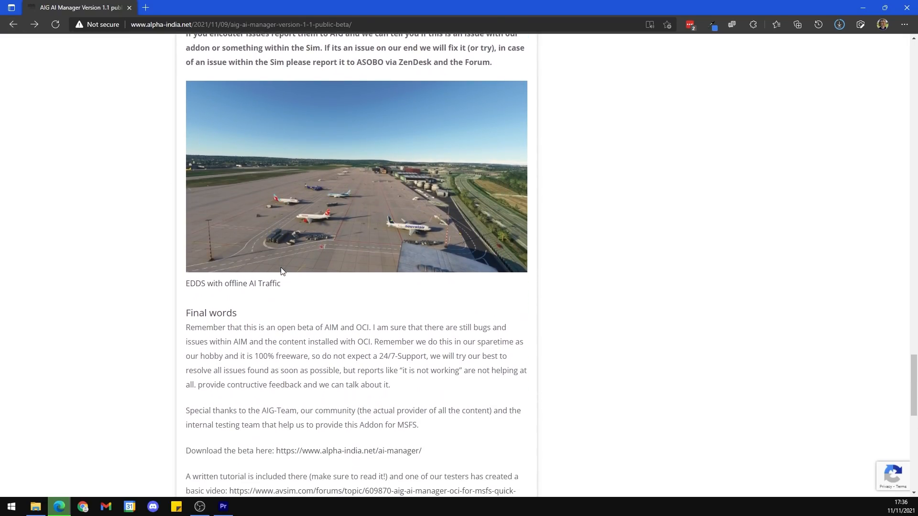
pyautogui.scroll(8, 306, 287)
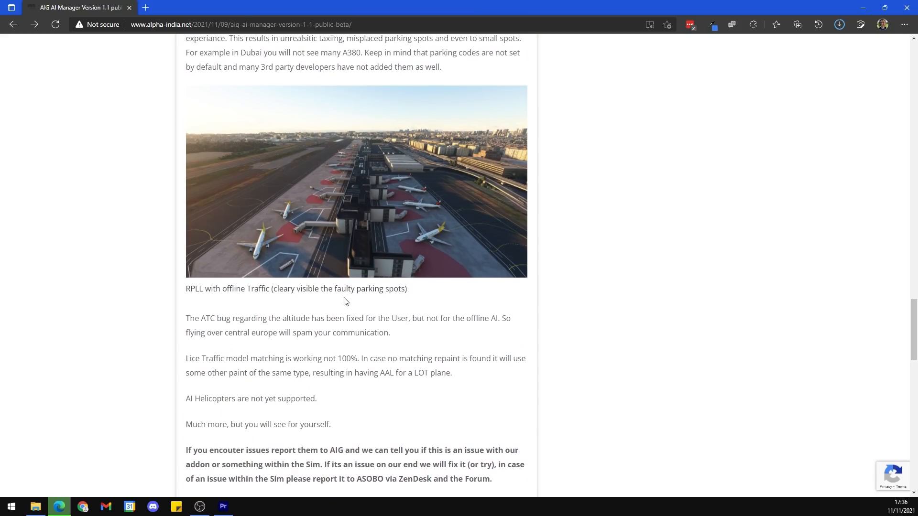
pyautogui.scroll(7, 345, 301)
pyautogui.scroll(4, 345, 301)
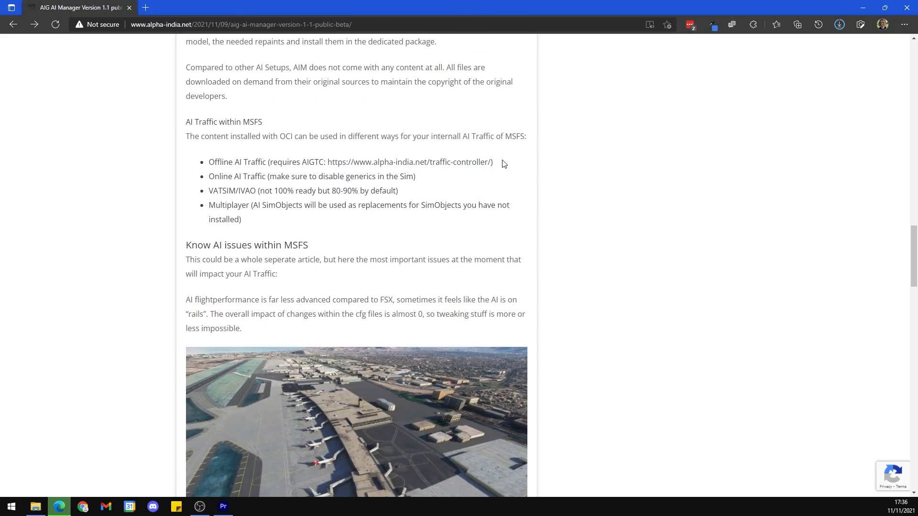
pyautogui.moveTo(500, 162); pyautogui.dragTo(202, 162)
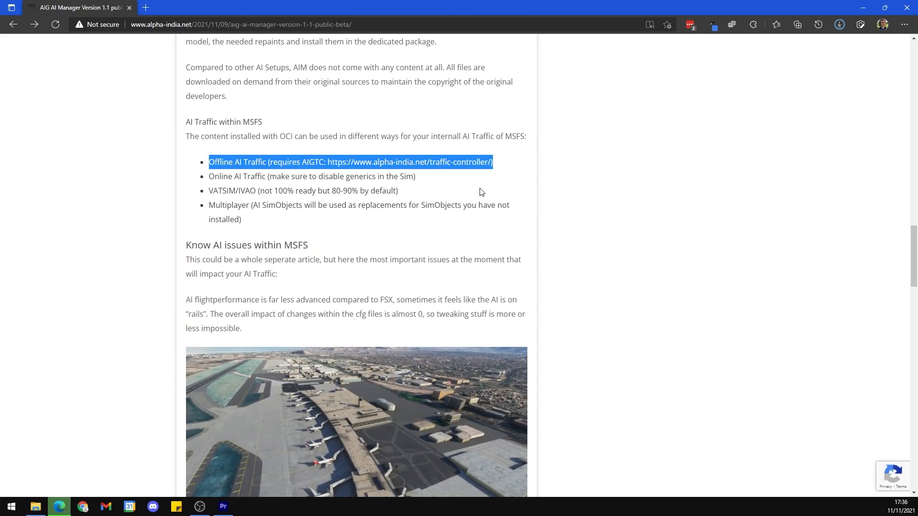
pyautogui.click(441, 163)
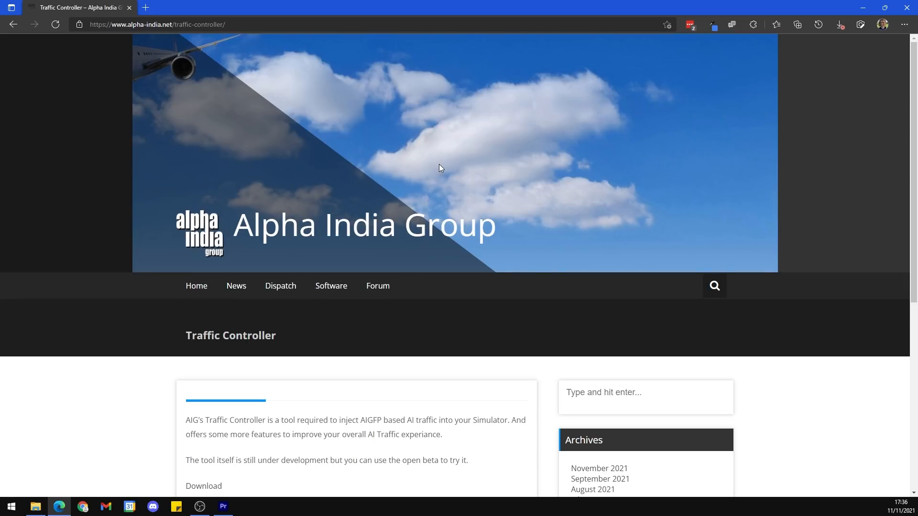
# Step: Download AIG_TrafficController.zip and retry the AIG_AIManager_1.1.zip download
pyautogui.scroll(-3, 401, 220)
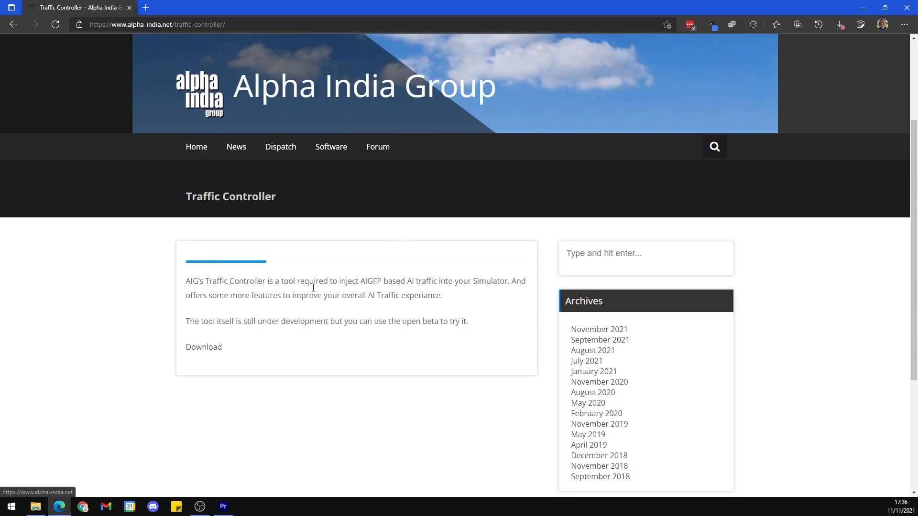
pyautogui.click(214, 351)
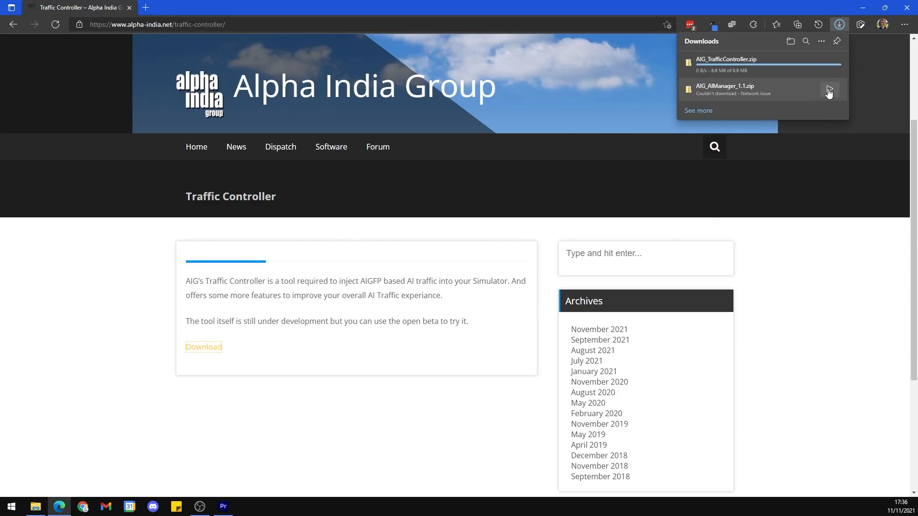
pyautogui.click(829, 91)
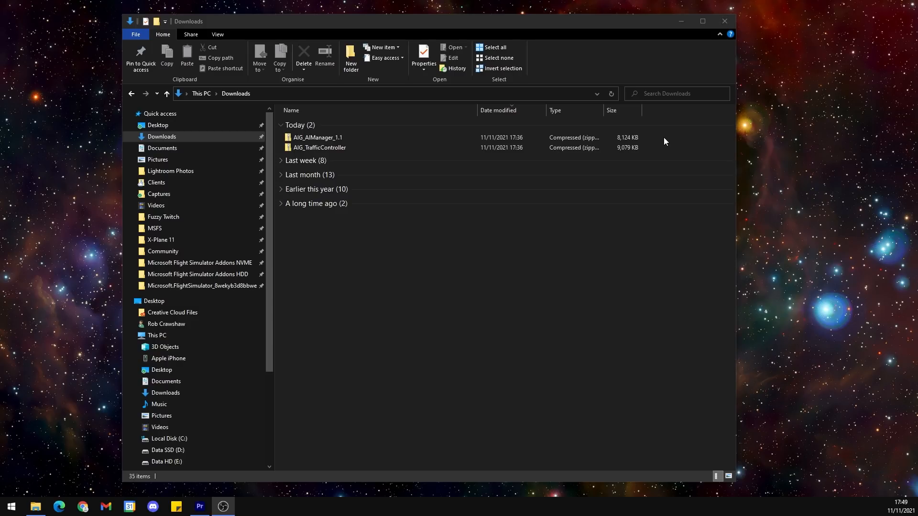
# Step: In File Explorer's Downloads folder, extract the AIG_AIManager_1.1 and AIG_TrafficController archives, each to a separate folder
pyautogui.moveTo(664, 141); pyautogui.dragTo(546, 148)
pyautogui.rightClick(546, 149)
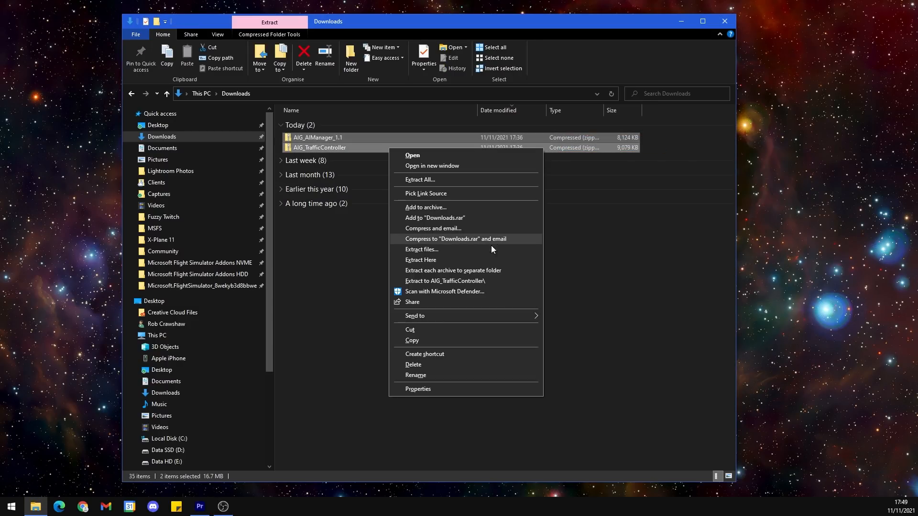
pyautogui.click(481, 270)
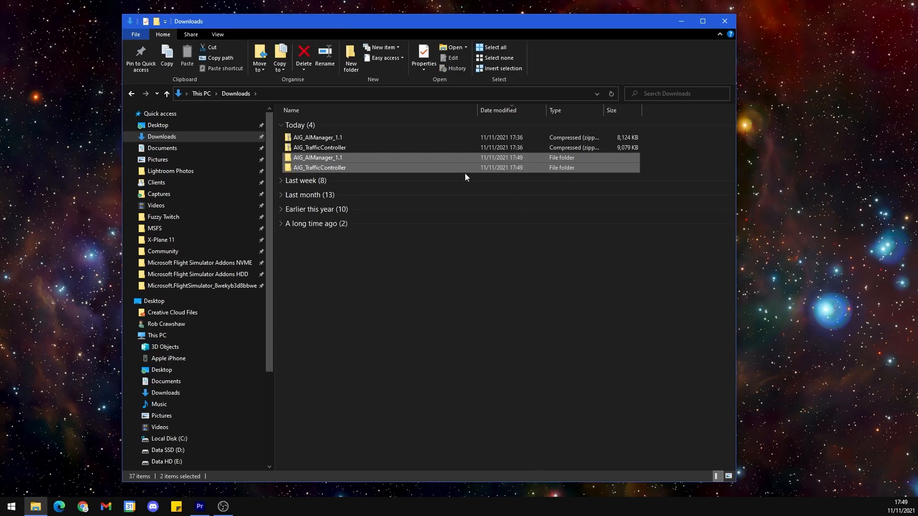
# Step: Move the two extracted AIG folders from Downloads into the AIG folder inside MSFS
pyautogui.rightClick(388, 164)
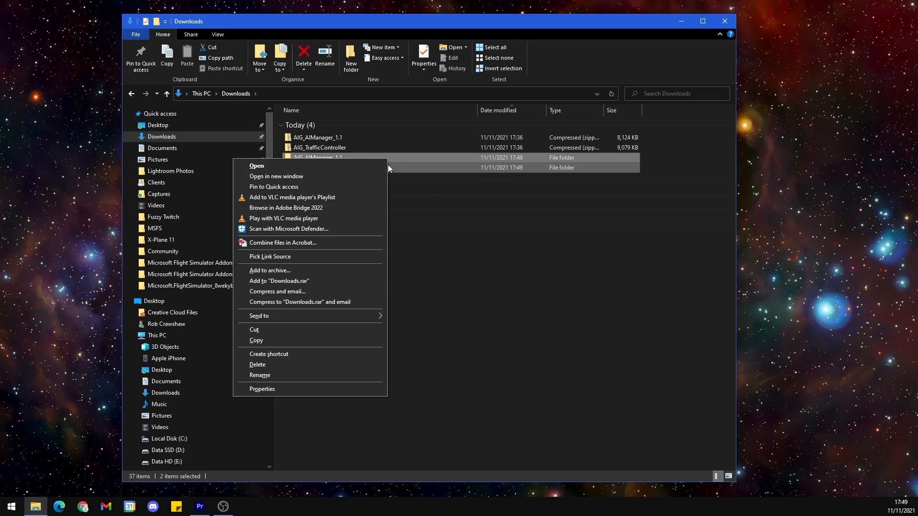
pyautogui.click(286, 331)
pyautogui.click(181, 228)
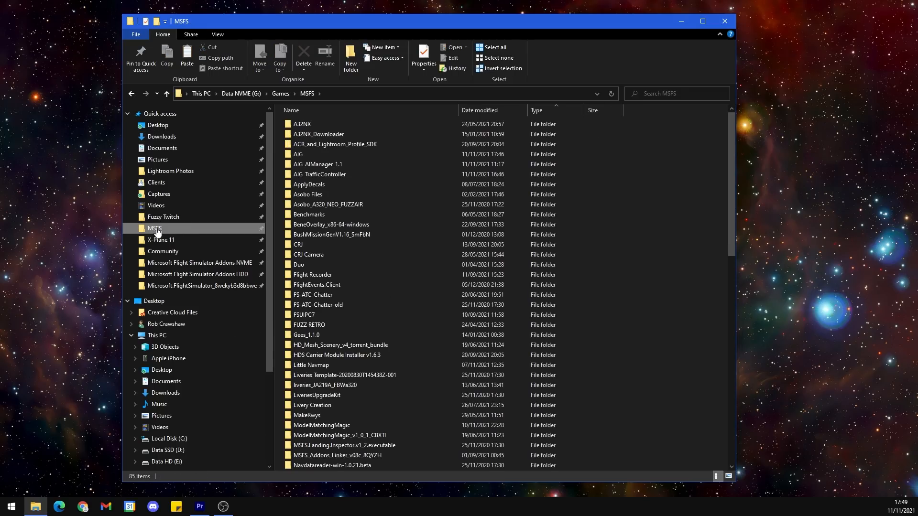
pyautogui.click(303, 154)
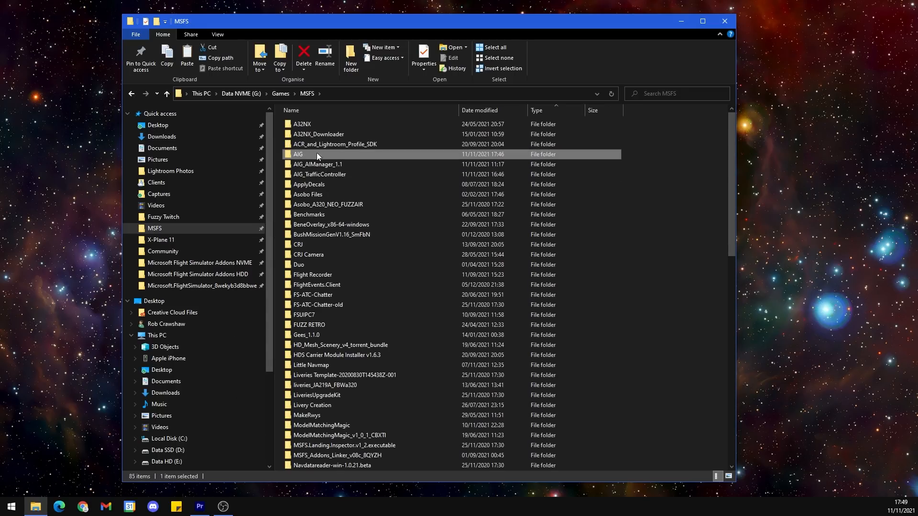
pyautogui.doubleClick(322, 151)
pyautogui.rightClick(372, 191)
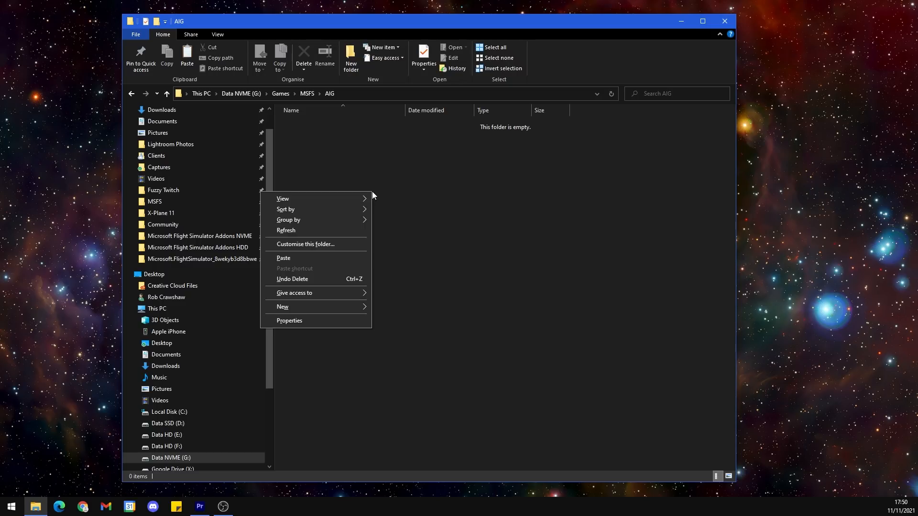
pyautogui.click(334, 258)
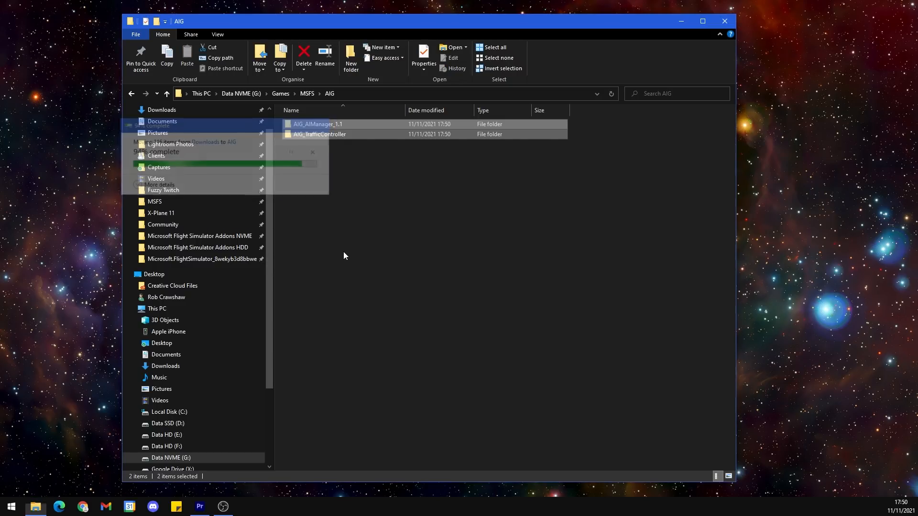
pyautogui.click(374, 247)
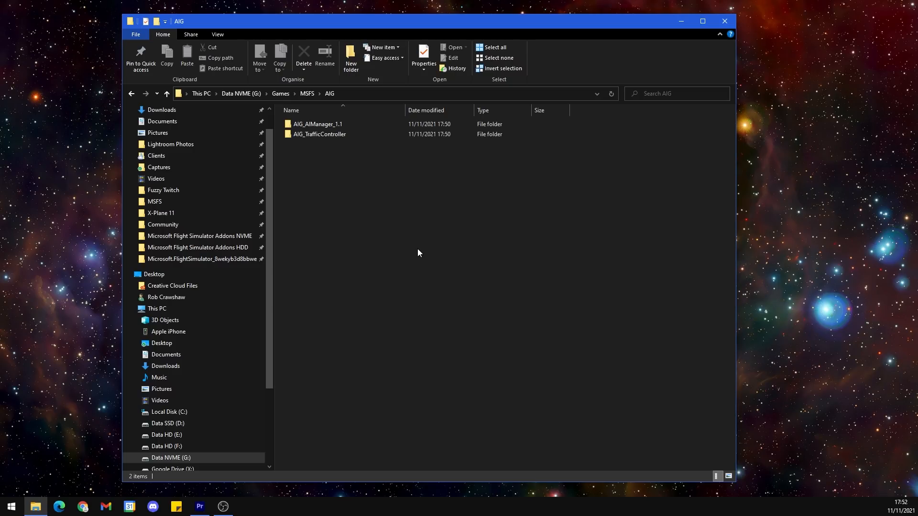
# Step: Set the AIGTech - AI Manager application in AIG_AIManager_1.1 to always run as an administrator
pyautogui.doubleClick(352, 124)
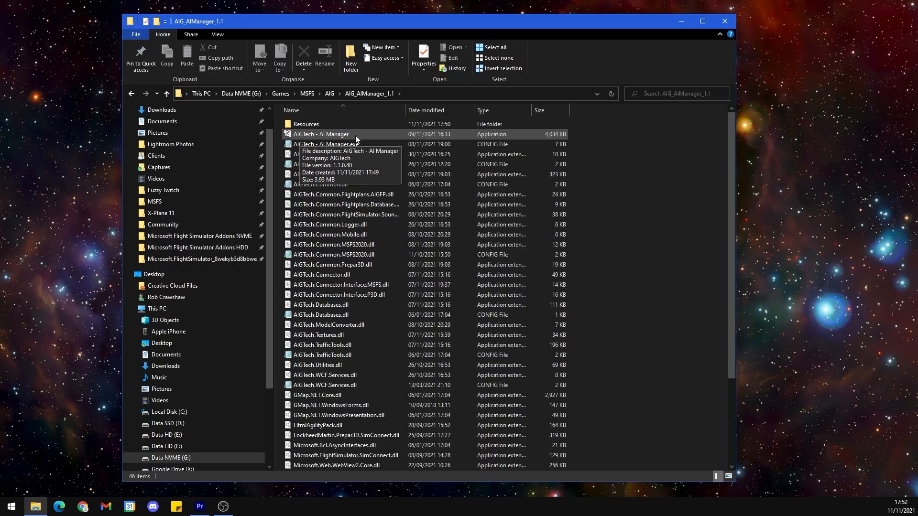
pyautogui.click(368, 135)
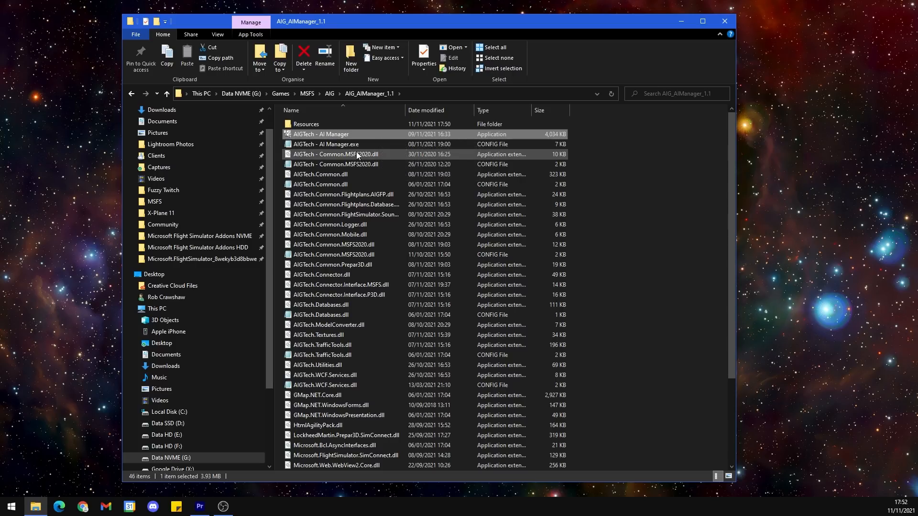
pyautogui.rightClick(380, 134)
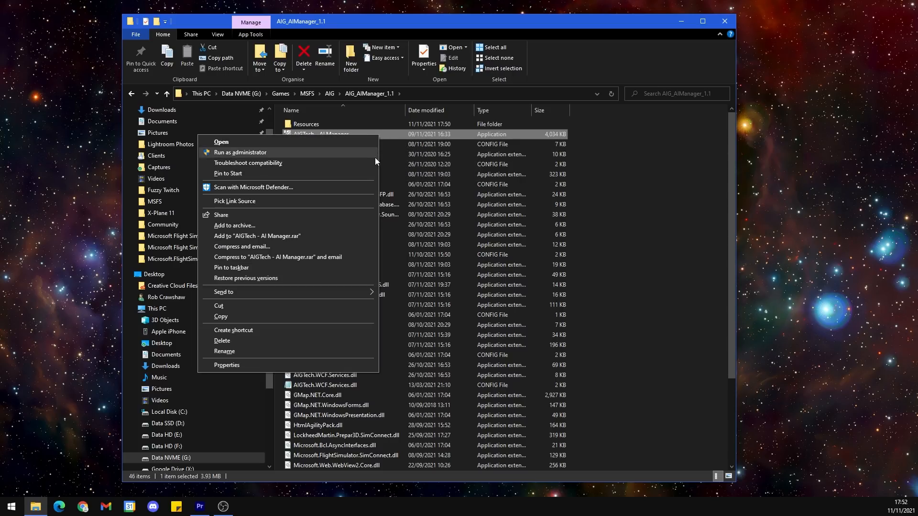
pyautogui.click(309, 366)
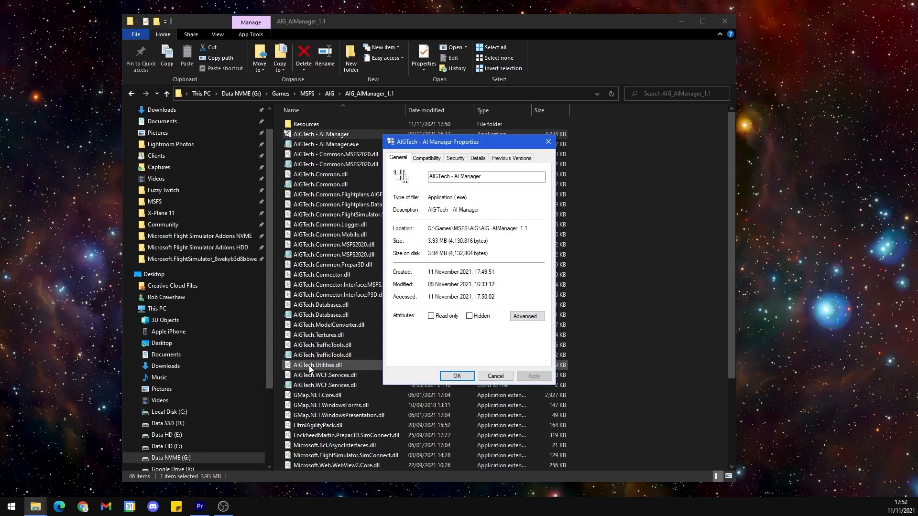
pyautogui.click(430, 159)
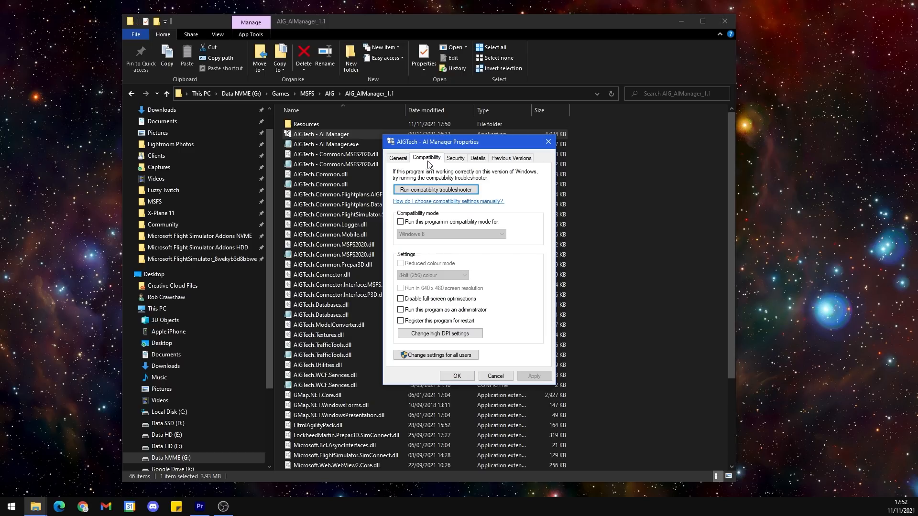
pyautogui.click(400, 310)
pyautogui.click(529, 377)
pyautogui.click(456, 375)
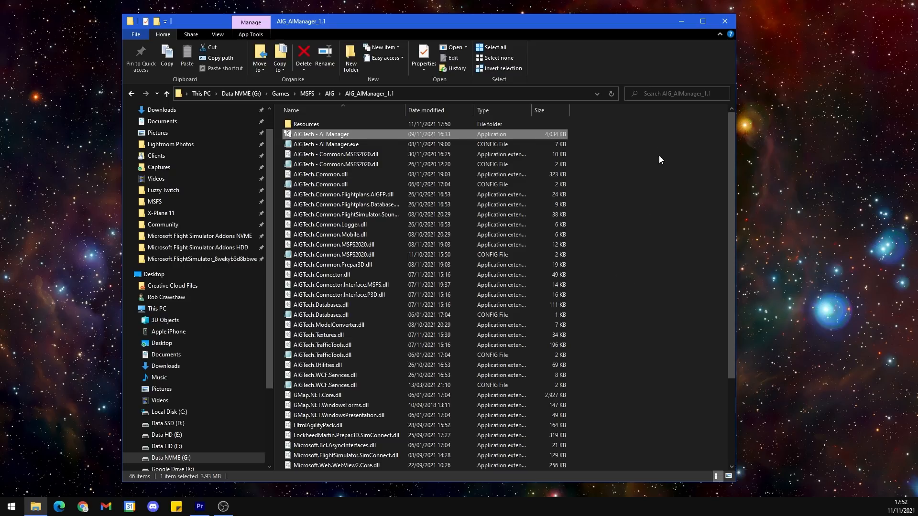
# Step: Set the AIGTech - Traffic Controller application in AIG_TrafficController to always run as an administrator, and return to the AIG folder
pyautogui.click(329, 93)
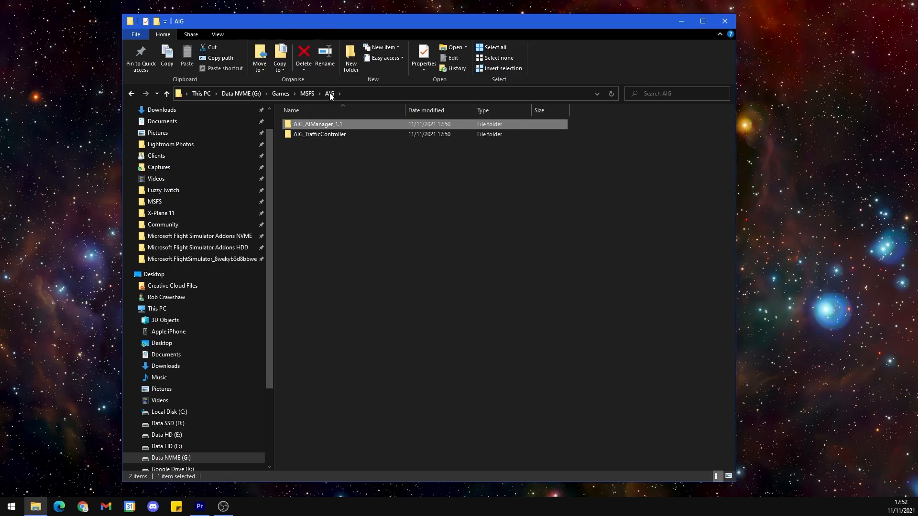
pyautogui.doubleClick(341, 136)
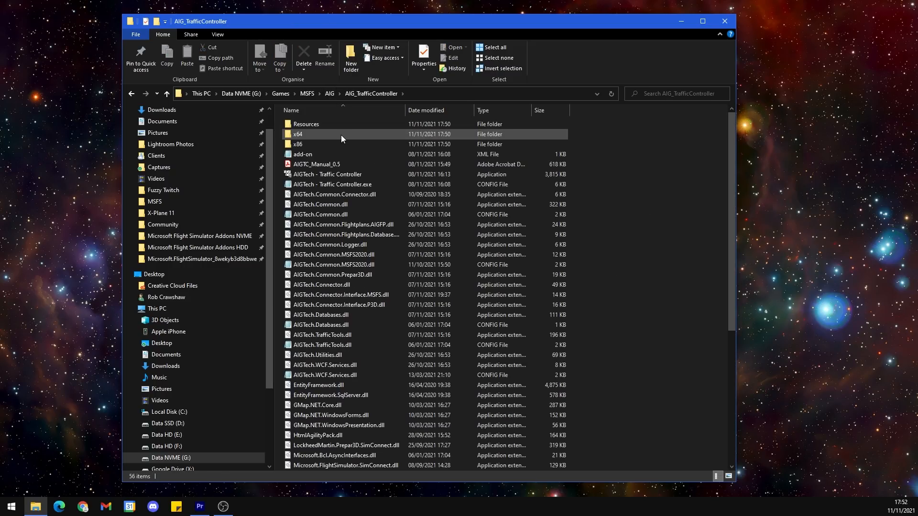
pyautogui.click(363, 174)
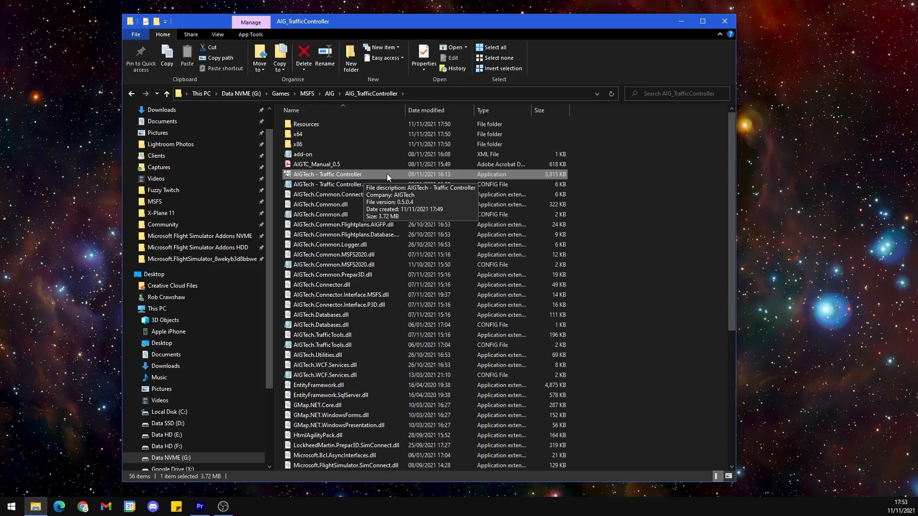
pyautogui.rightClick(410, 173)
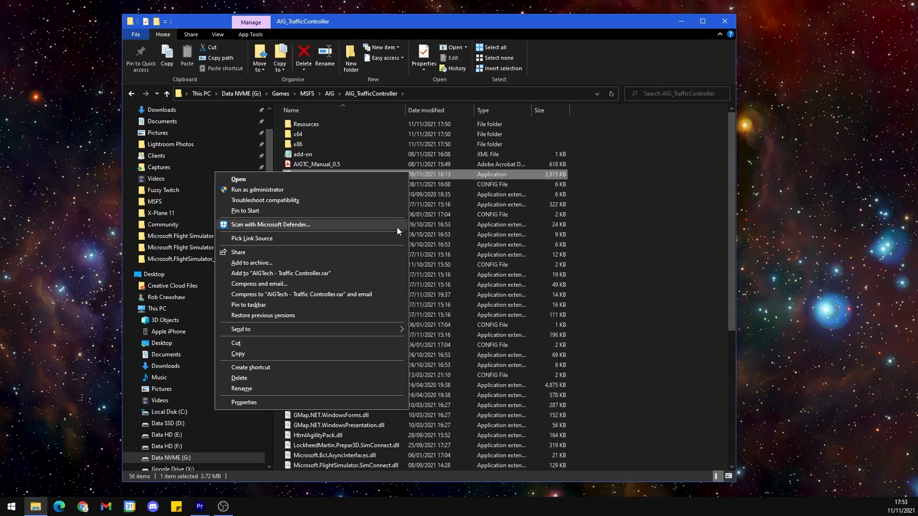
pyautogui.click(367, 405)
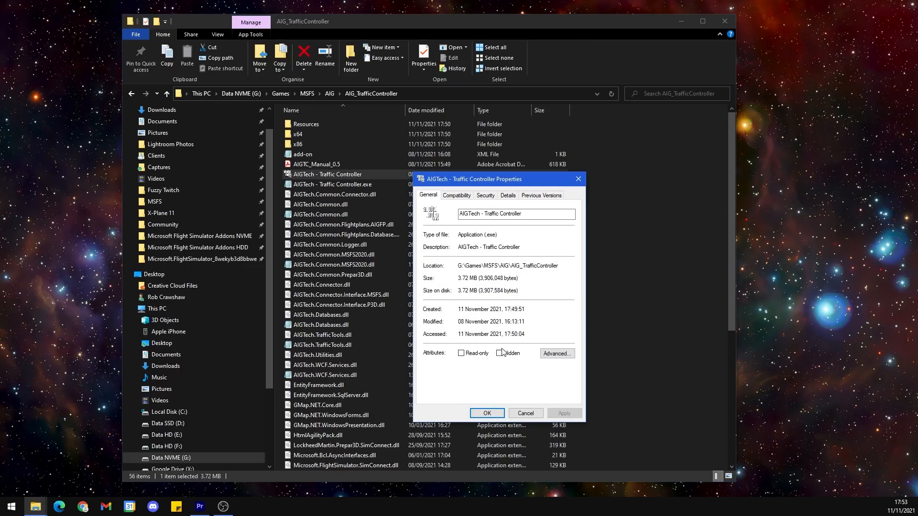
pyautogui.click(459, 196)
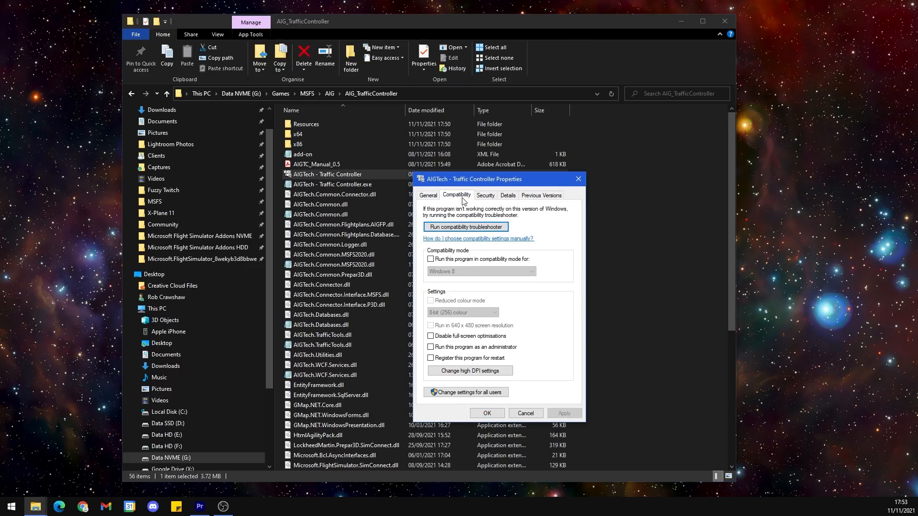
pyautogui.click(495, 348)
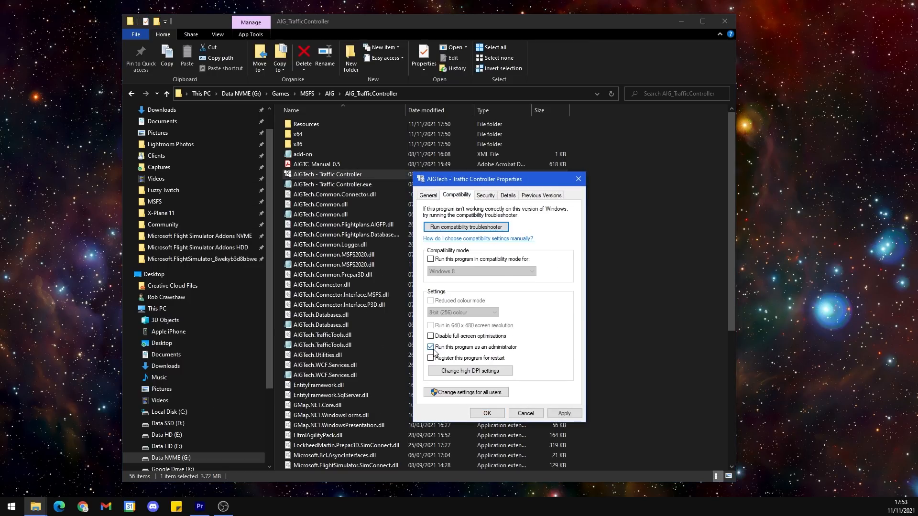
pyautogui.click(565, 413)
pyautogui.click(487, 413)
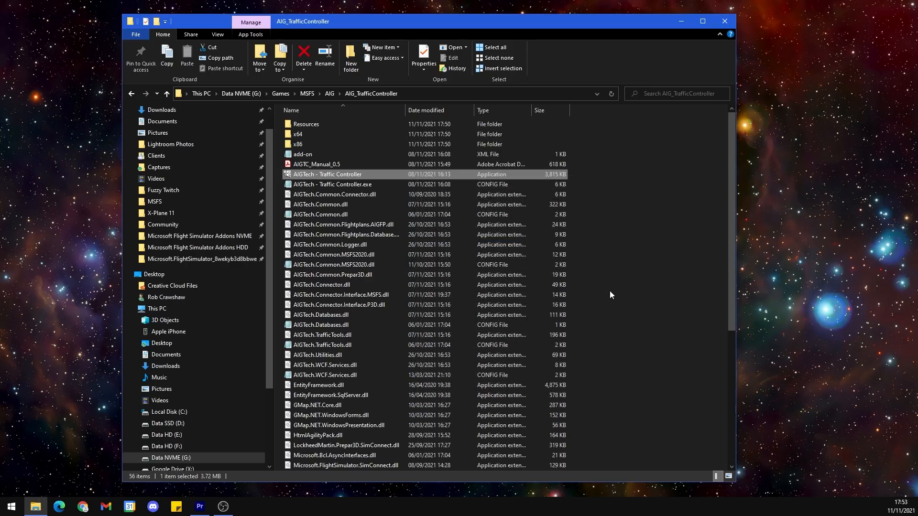
pyautogui.click(330, 94)
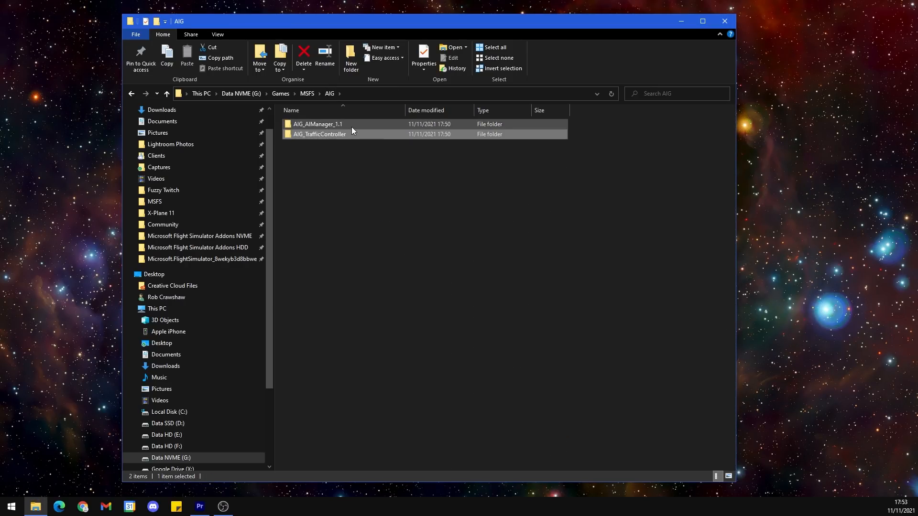
# Step: Launch AI Manager from the AIG_AIManager_1.1 folder, accept its automatic update, and generate the scenery cache in slow mode
pyautogui.click(531, 123)
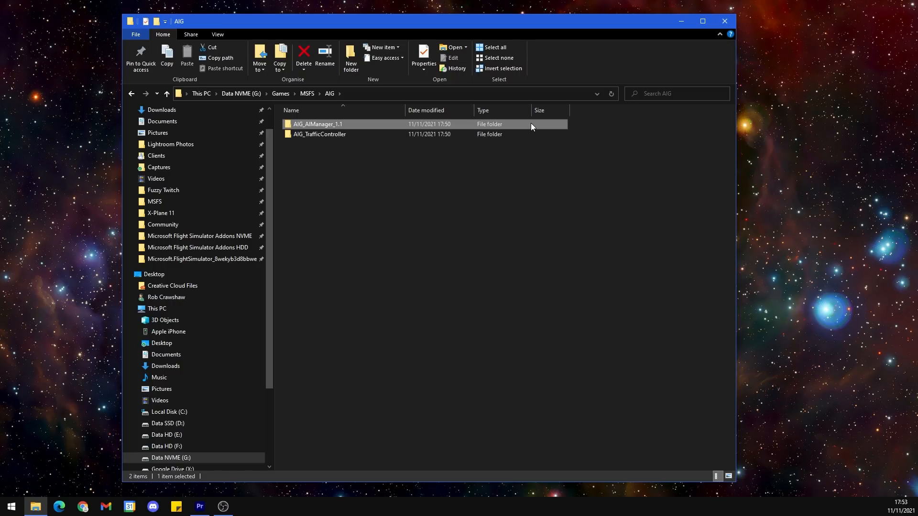
pyautogui.doubleClick(461, 127)
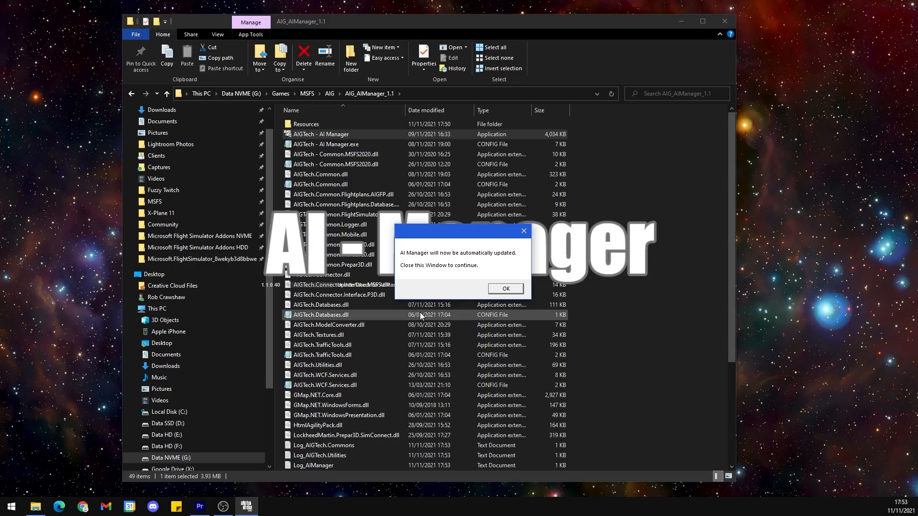
pyautogui.click(504, 290)
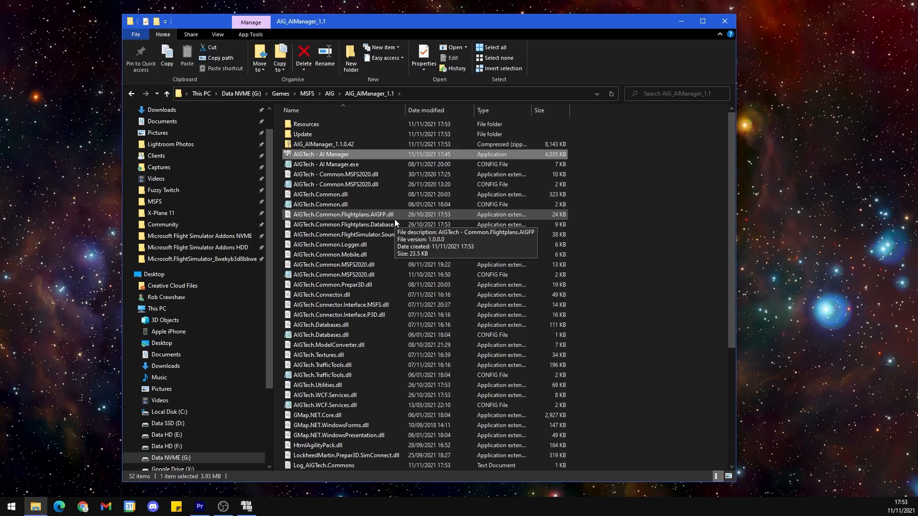
pyautogui.click(246, 507)
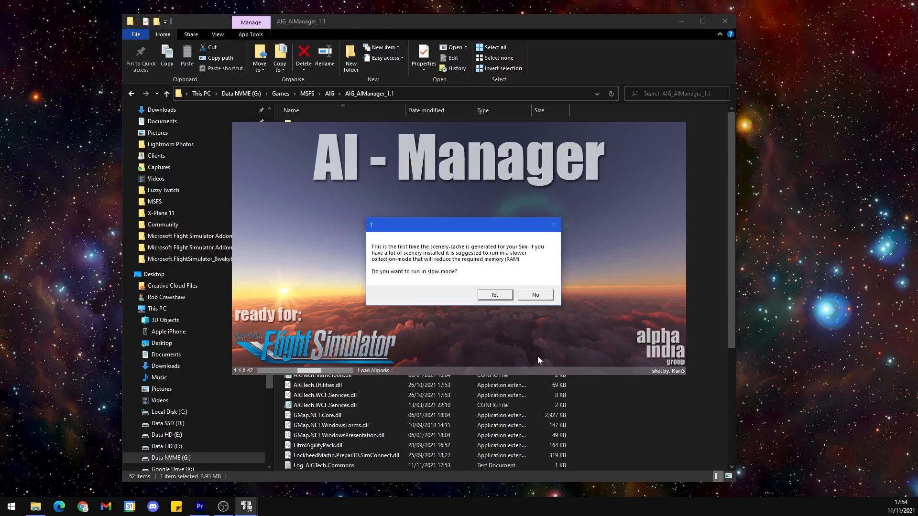
pyautogui.click(496, 296)
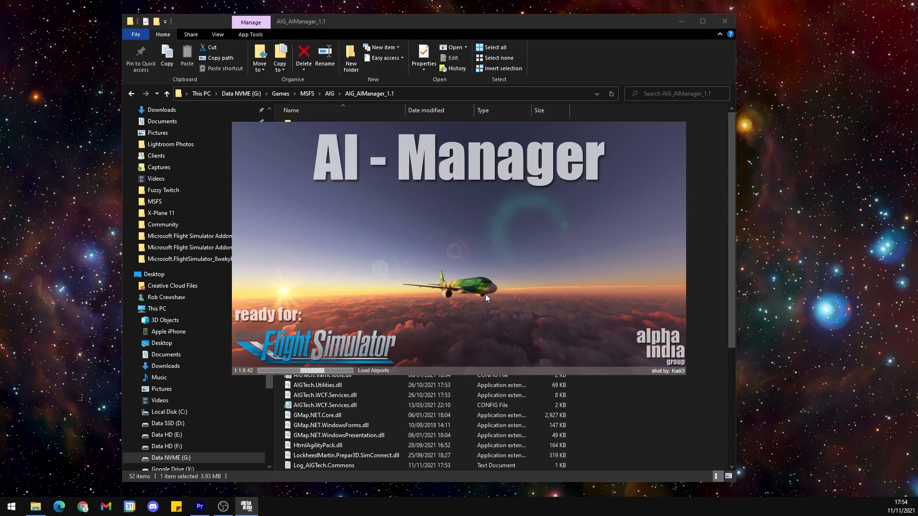
# Step: Open the Alpha India Group forum's registration agreement in a new InPrivate Microsoft Edge window
pyautogui.rightClick(64, 509)
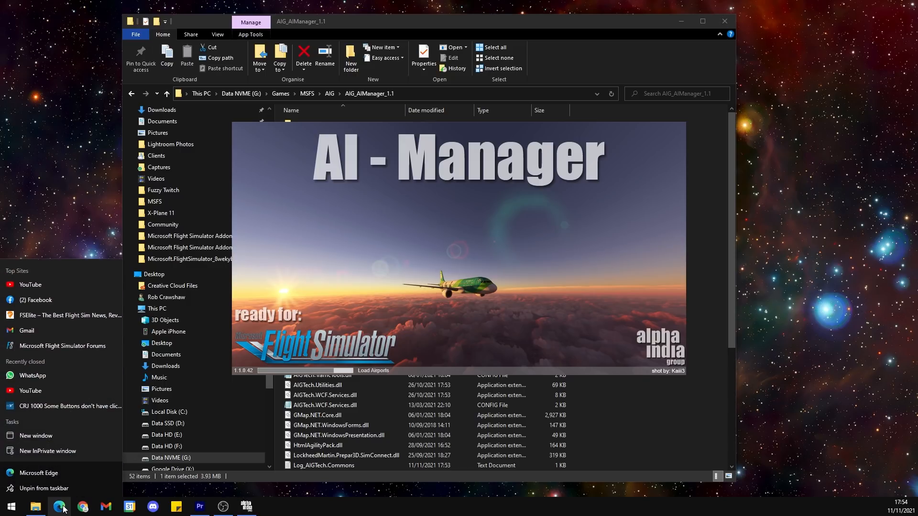
pyautogui.click(68, 451)
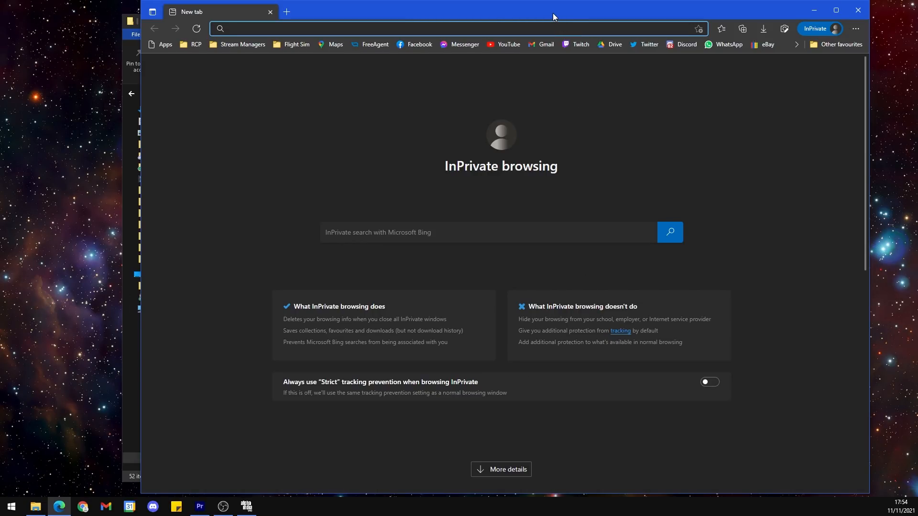
pyautogui.moveTo(556, 1); pyautogui.dragTo(549, 22)
pyautogui.write('alpha-india.net/2021/11/09/aig-ai-manager-version-1-1-public-beta/')
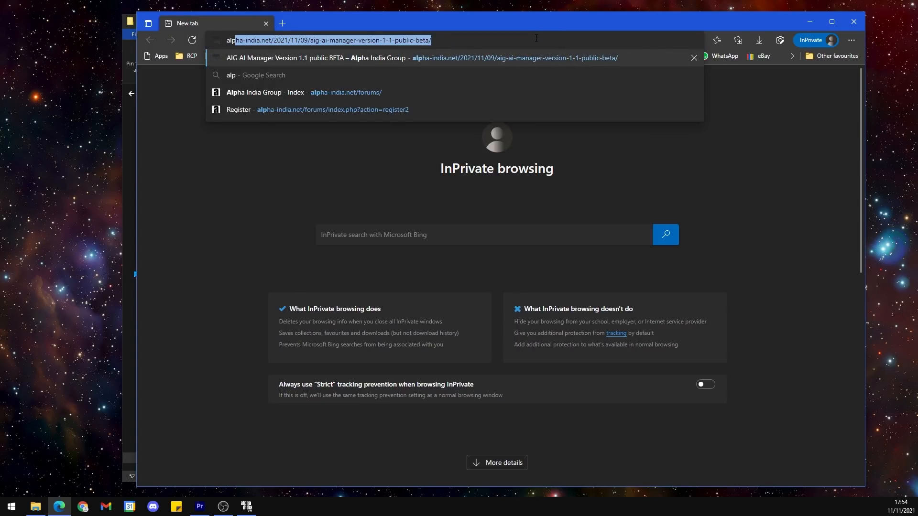
pyautogui.click(435, 92)
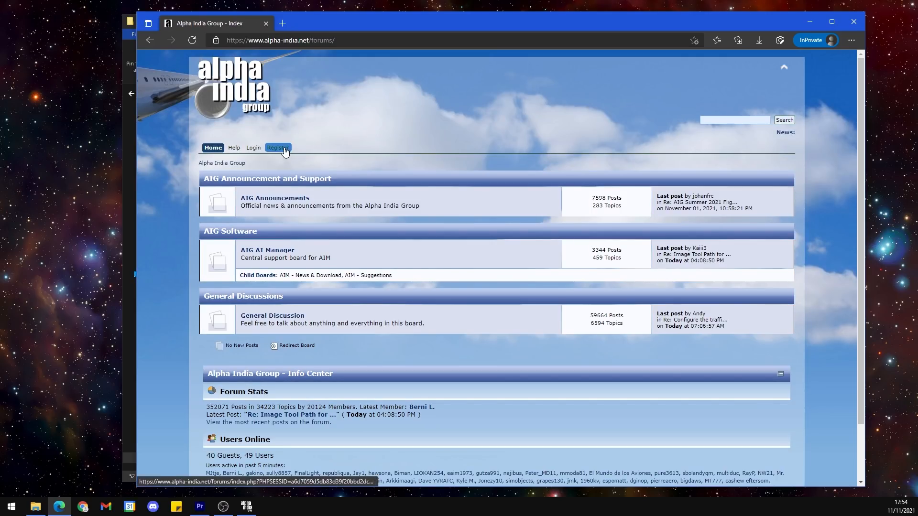
pyautogui.click(283, 148)
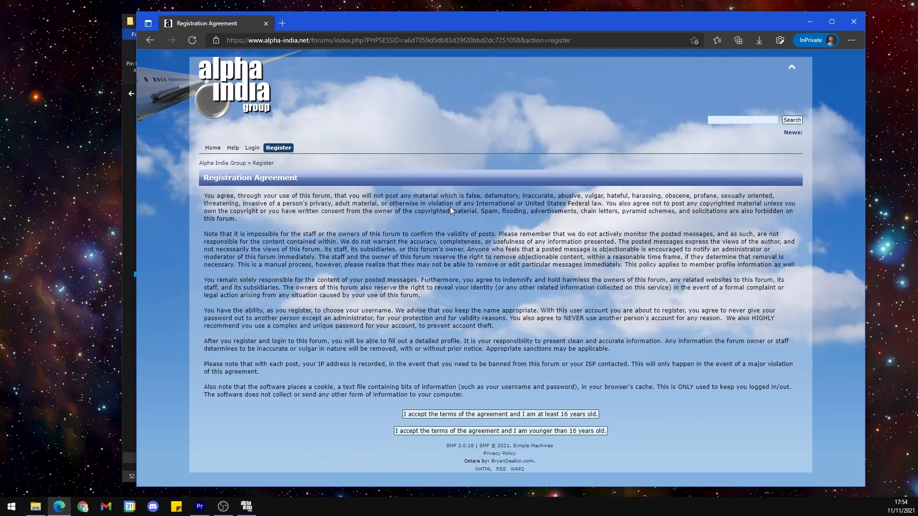
# Step: Open the AVSIM website in a new tab, consent to the data use request, and bring up its sign-up form
pyautogui.click(282, 23)
pyautogui.write('avsim')
pyautogui.press('Return')
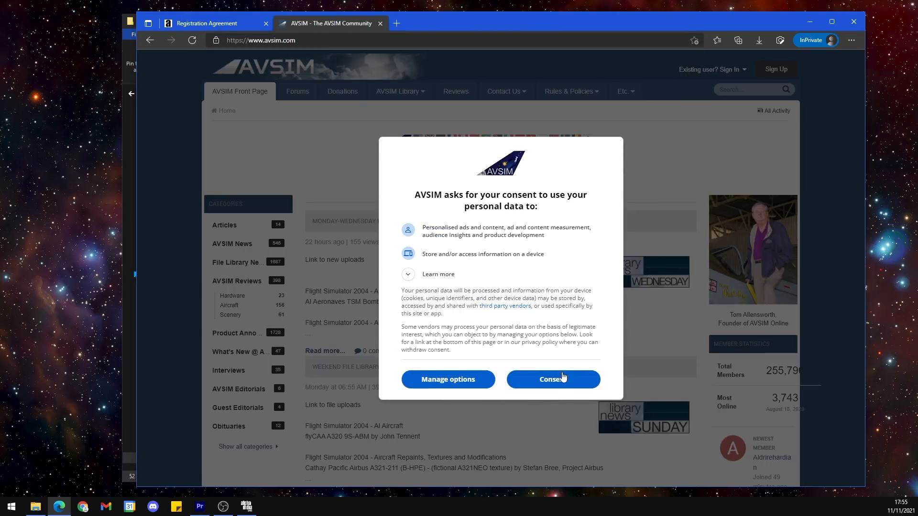
pyautogui.click(557, 381)
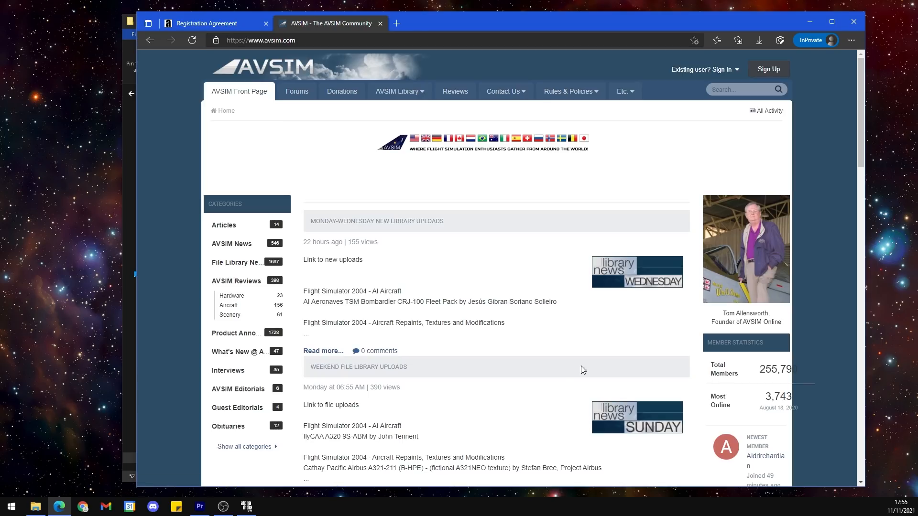
pyautogui.click(782, 70)
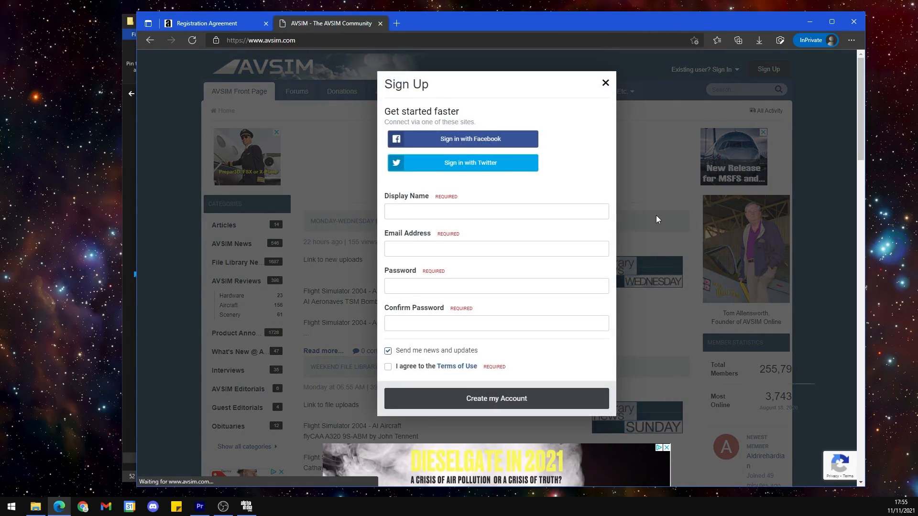
# Step: Open flightsim.com's registration page in another new tab, and minimise the browser window
pyautogui.click(396, 24)
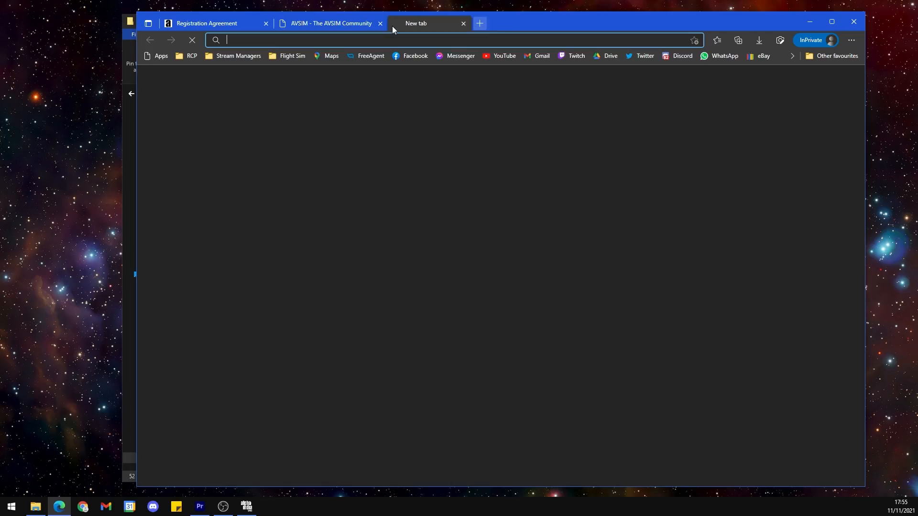
pyautogui.write('flightsim.com')
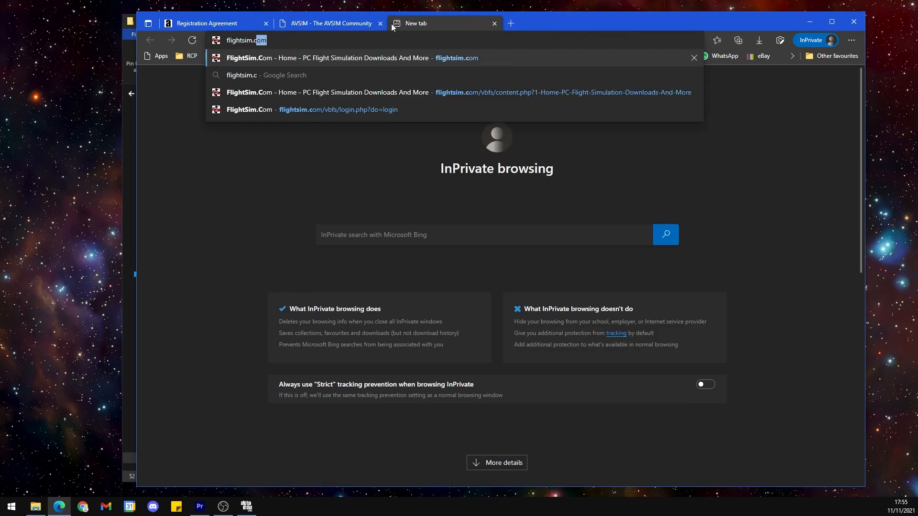
pyautogui.press('Return')
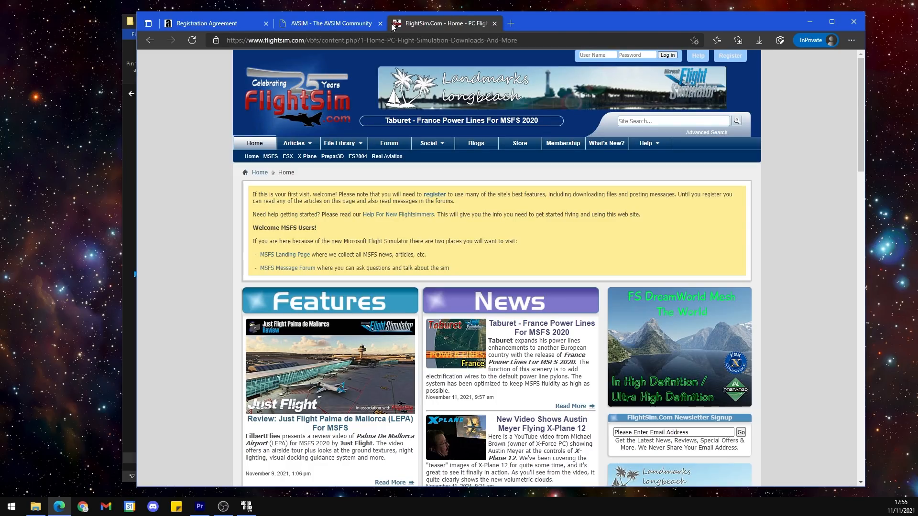
pyautogui.click(724, 58)
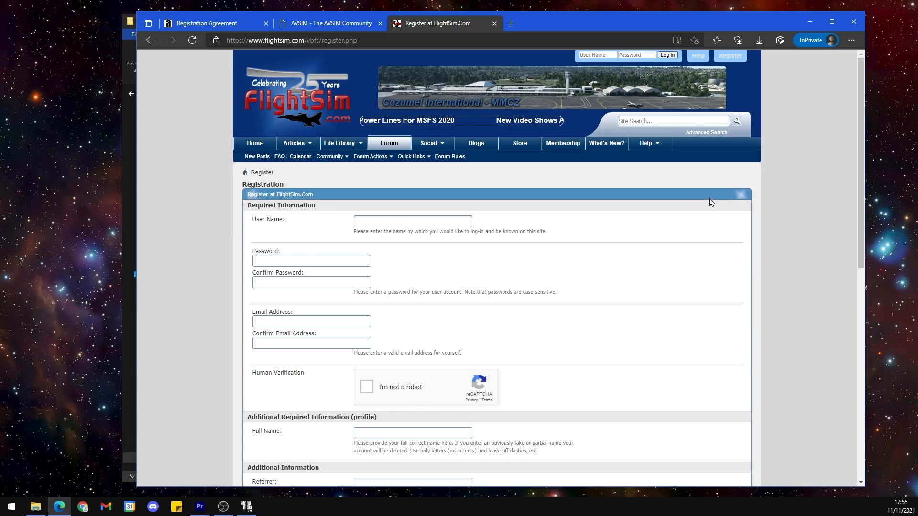
pyautogui.click(811, 20)
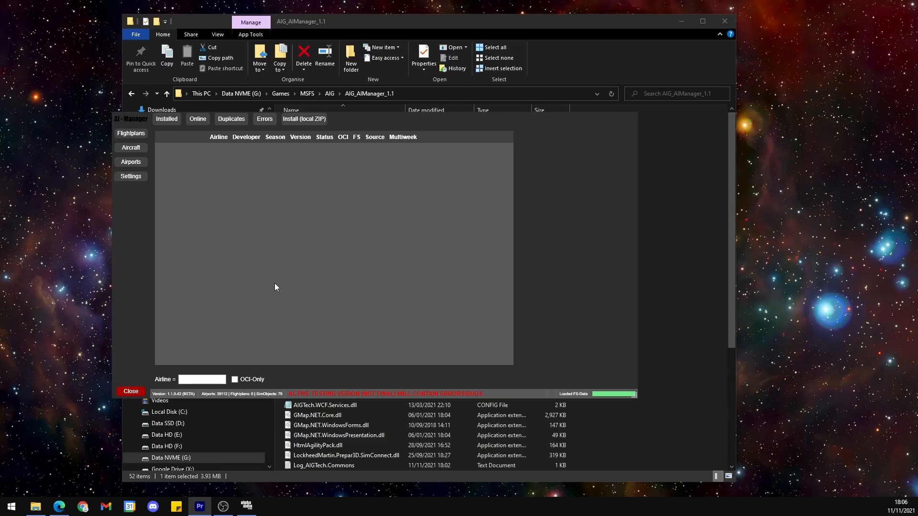
# Step: In AI Manager's flightplan settings, set the AIGTC directory by choosing the AIGTech - Traffic Controller application in MSFS\AIG\AIG_TrafficController
pyautogui.click(133, 183)
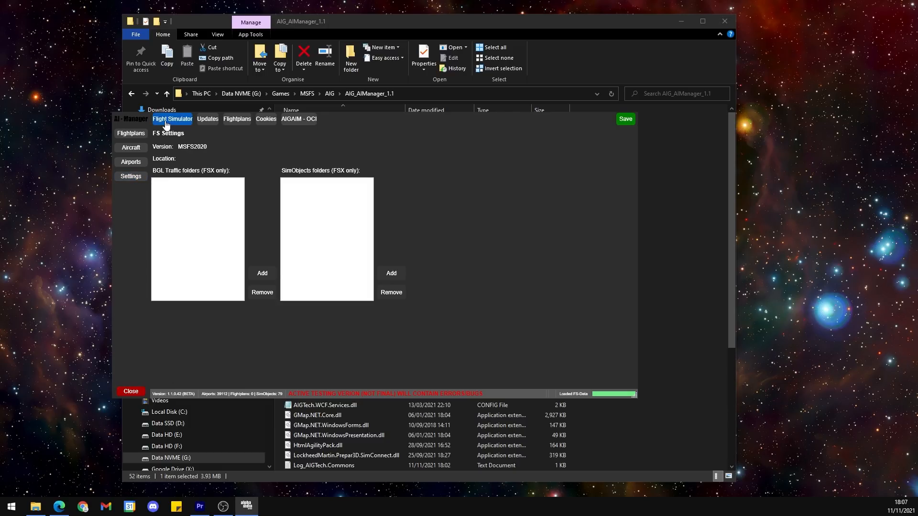
pyautogui.click(235, 123)
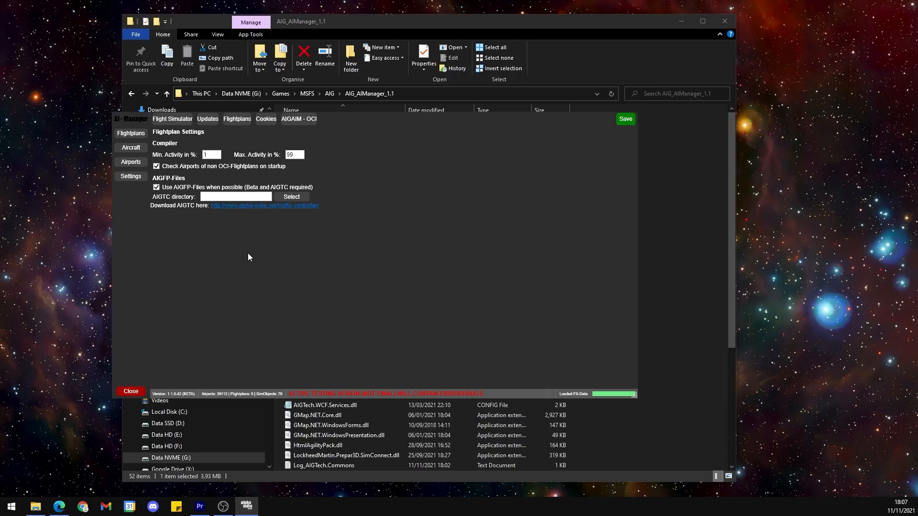
pyautogui.click(289, 196)
pyautogui.moveTo(249, 274); pyautogui.dragTo(251, 202)
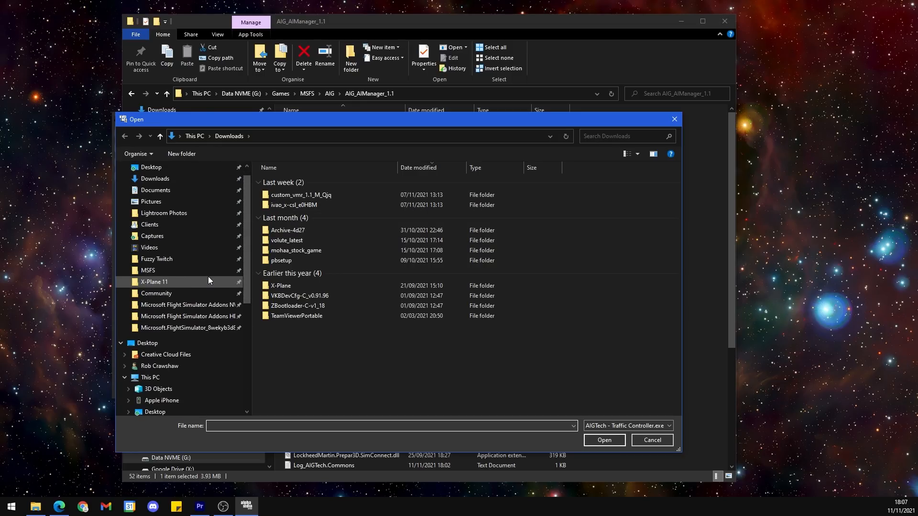
pyautogui.click(161, 277)
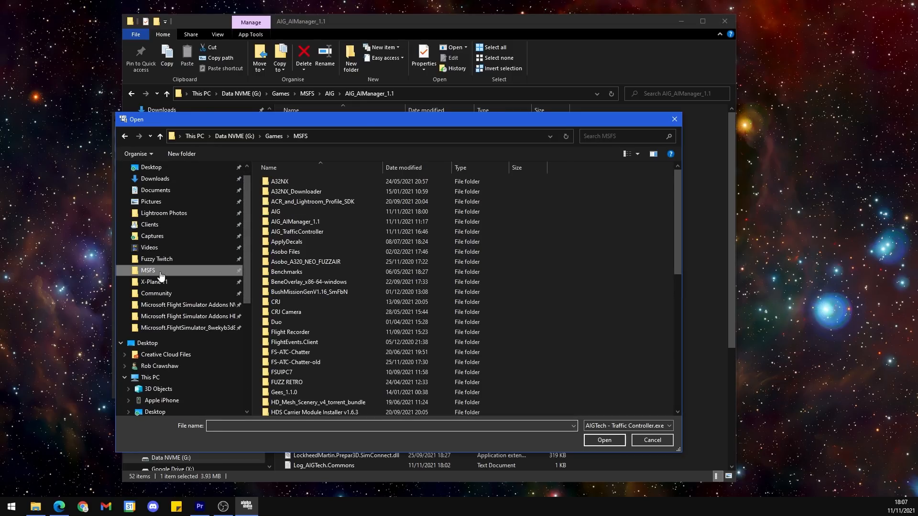
pyautogui.doubleClick(289, 213)
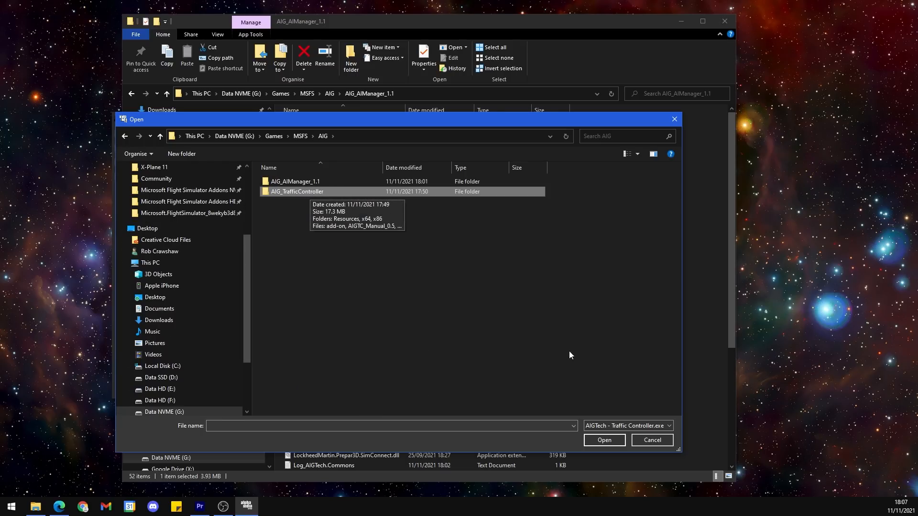
pyautogui.click(601, 441)
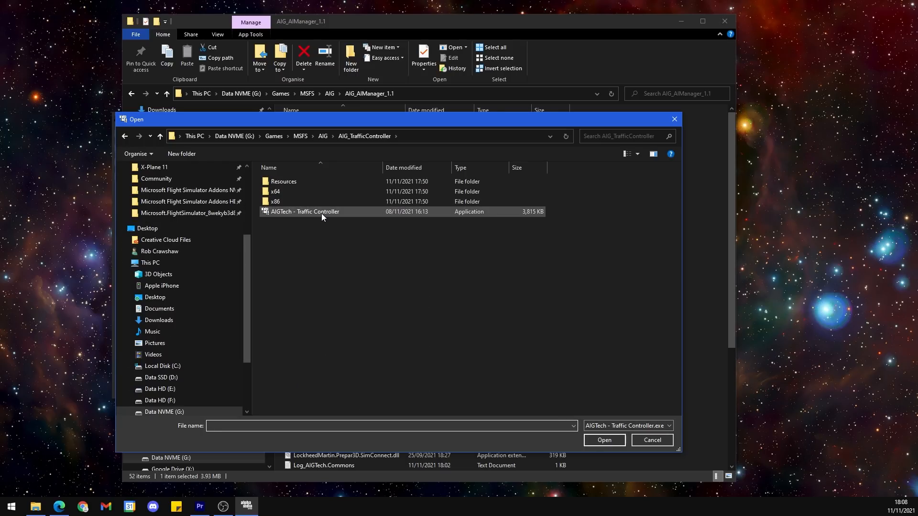
pyautogui.click(322, 213)
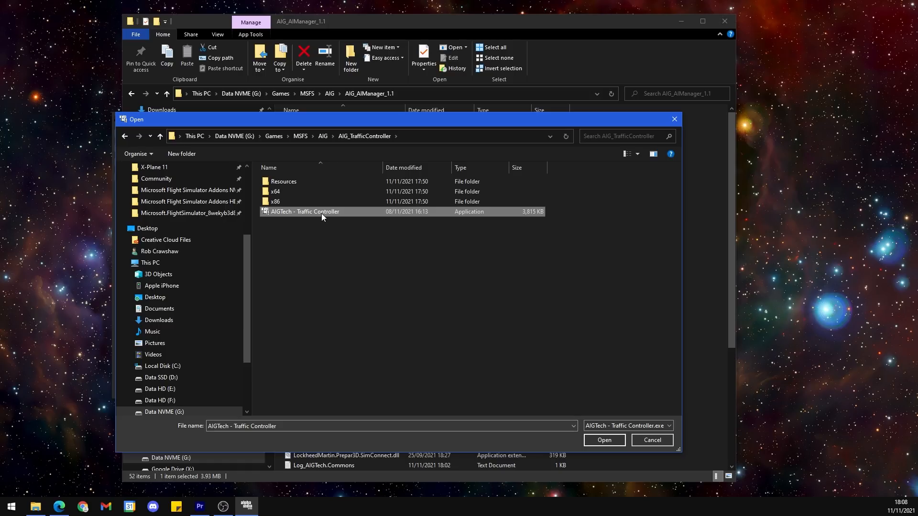
pyautogui.click(615, 443)
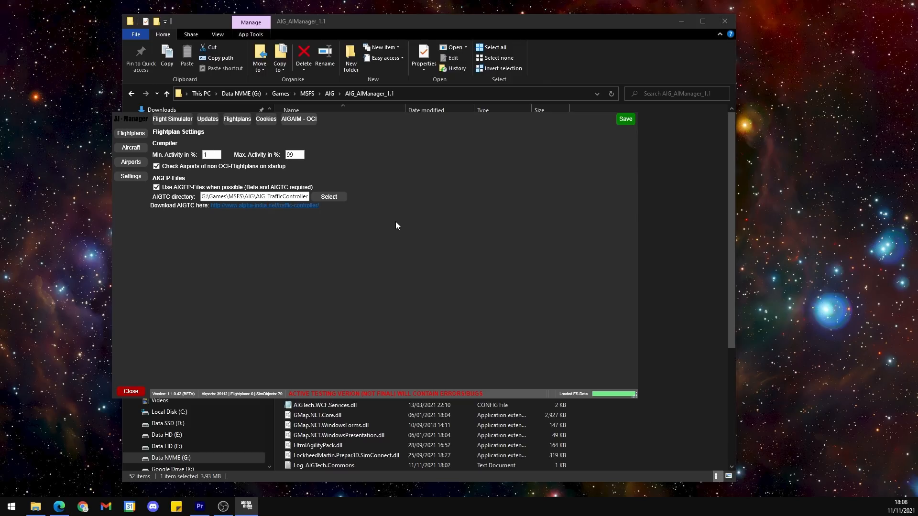
# Step: In the cookie settings, log in to the Alpha India Group forum and AVSIM with each account's username and password
pyautogui.click(266, 125)
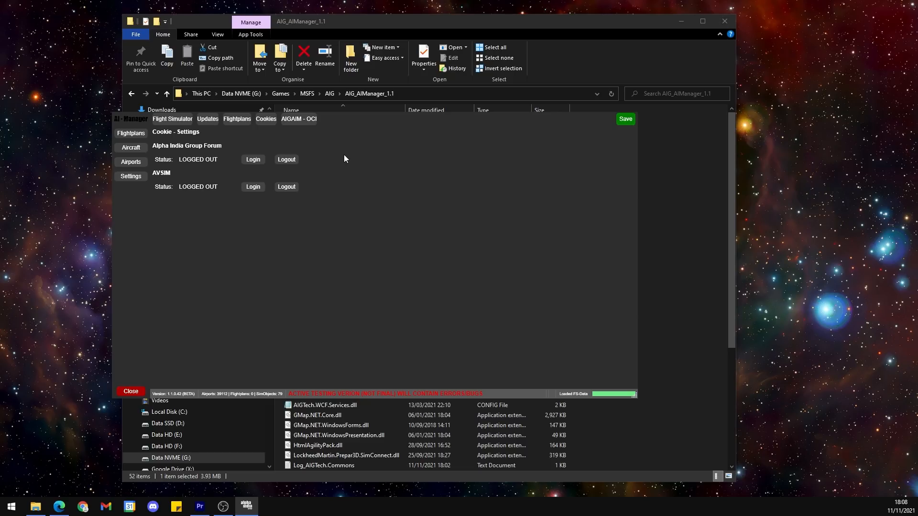
pyautogui.click(253, 163)
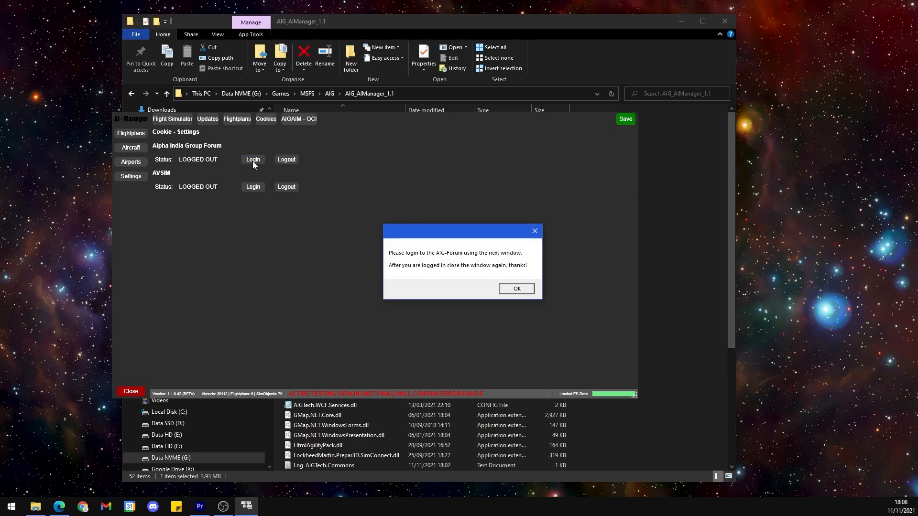
pyautogui.click(518, 289)
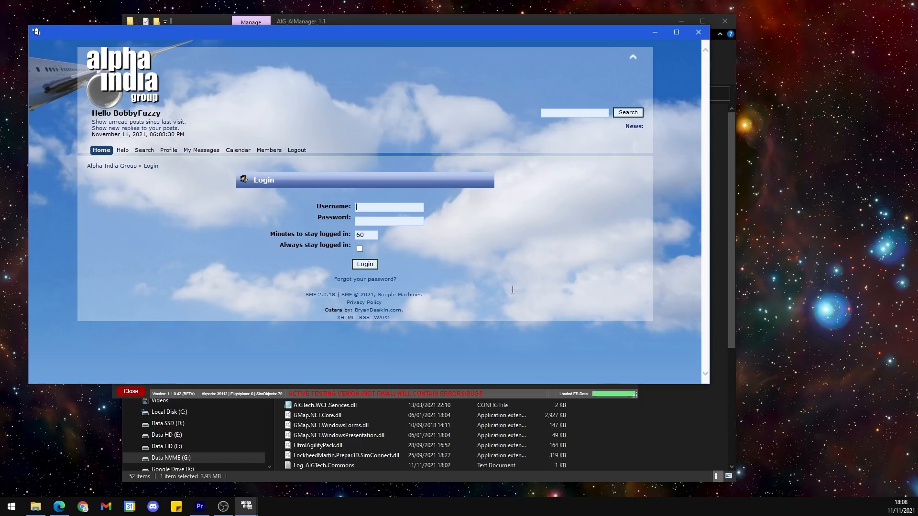
pyautogui.write('BobbyFuzzy')
pyautogui.press('Tab')
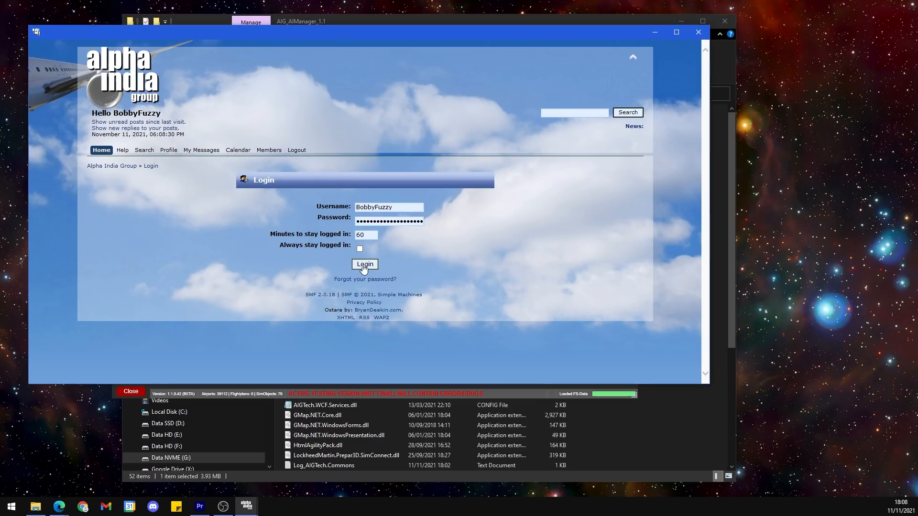
pyautogui.click(365, 267)
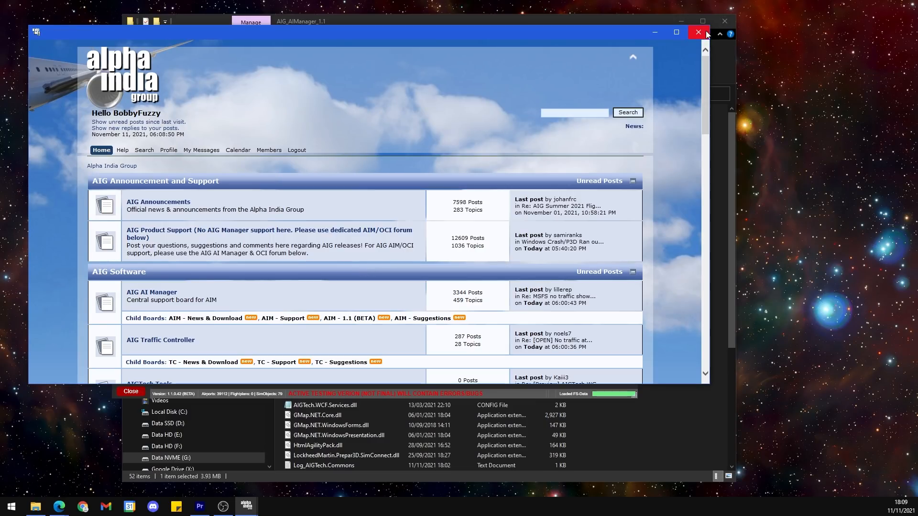
pyautogui.click(705, 33)
pyautogui.click(254, 187)
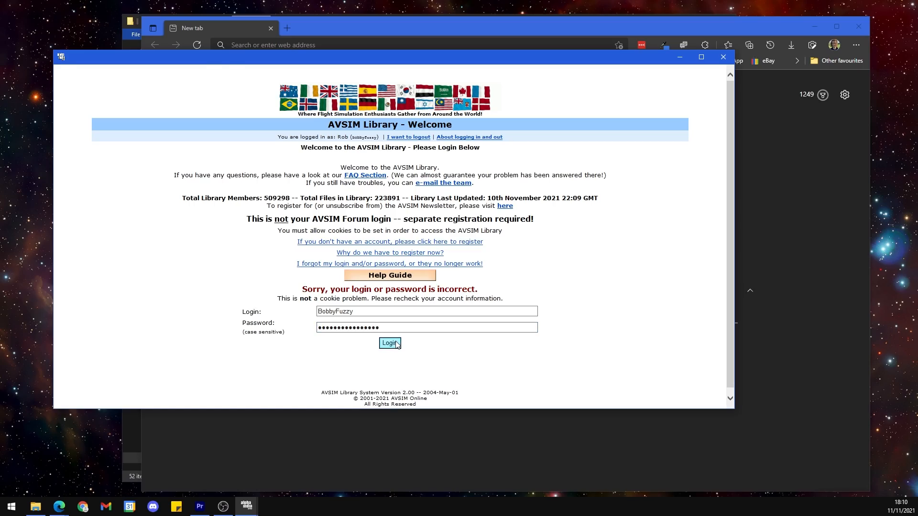
pyautogui.click(389, 341)
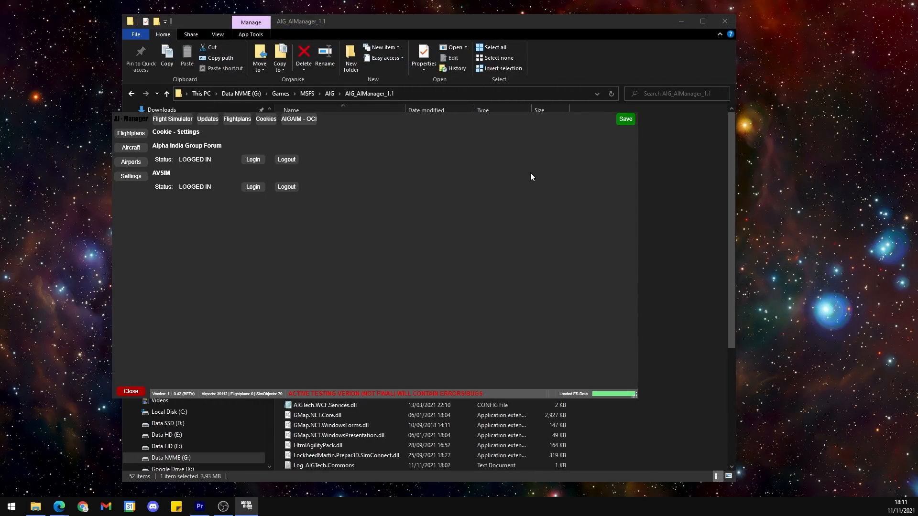
# Step: From the AIGAIM - OCI settings, run the One Click Installer setup with AIGFP files and the AIG_TrafficController directory, and accept closing AI Manager
pyautogui.click(300, 120)
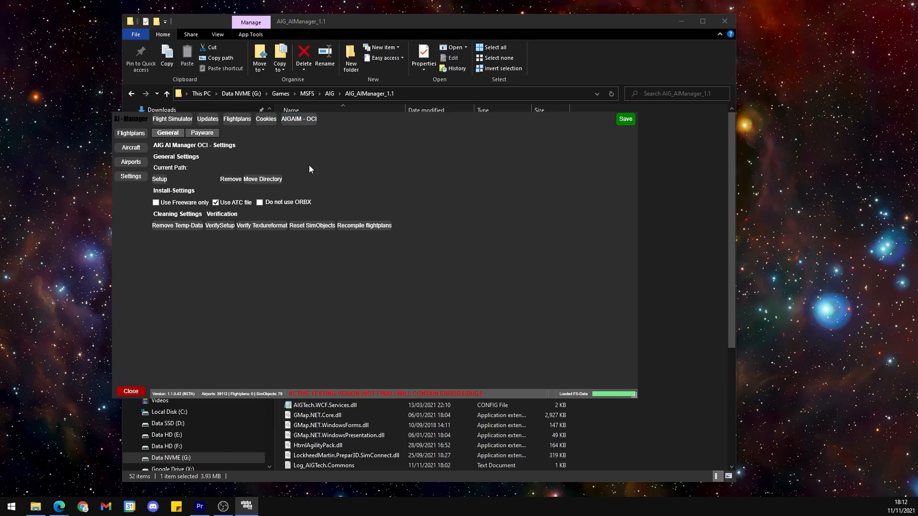
pyautogui.click(159, 179)
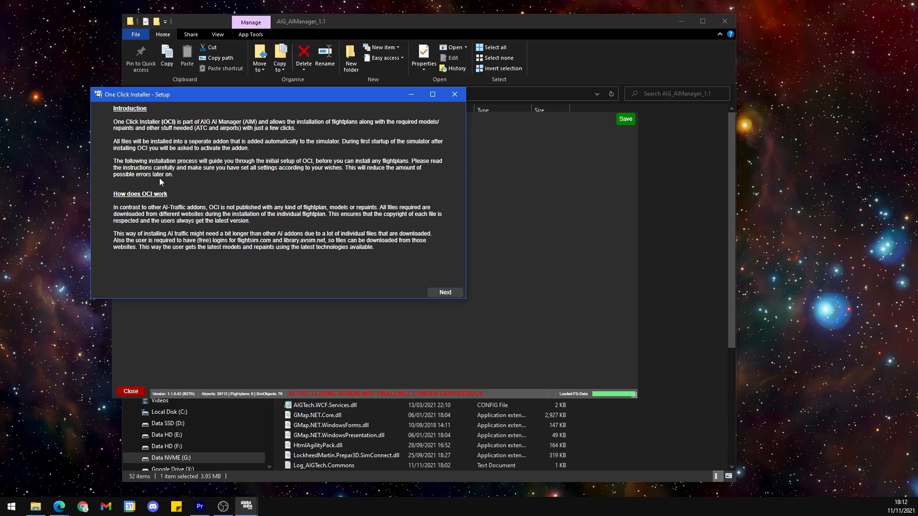
pyautogui.click(442, 294)
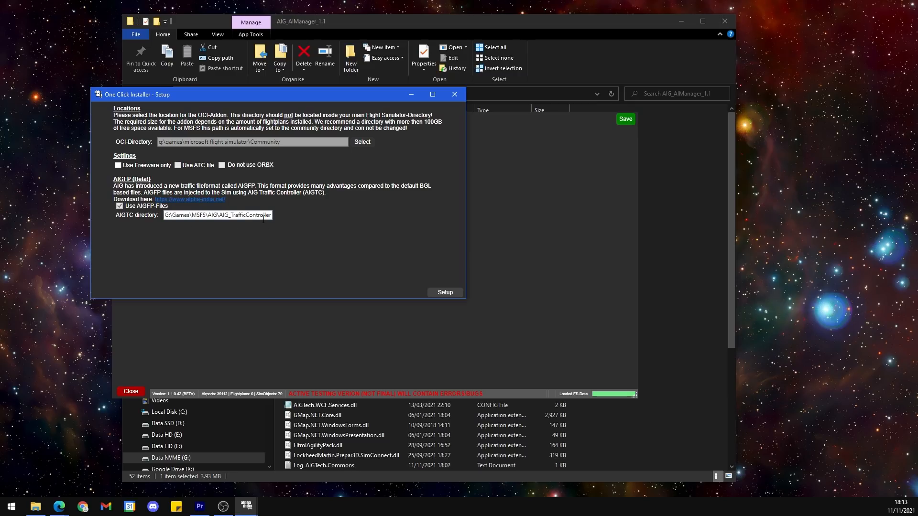
pyautogui.moveTo(264, 219); pyautogui.dragTo(284, 218)
pyautogui.doubleClick(258, 216)
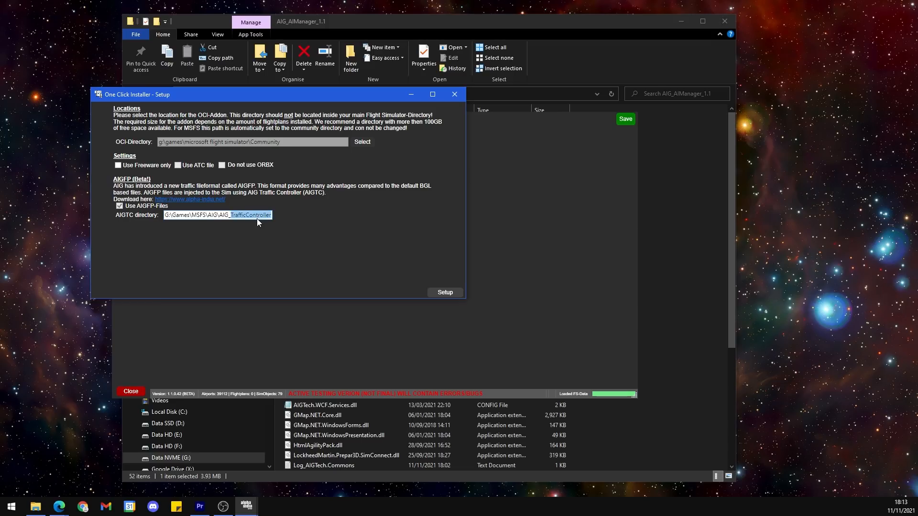
pyautogui.moveTo(165, 216); pyautogui.dragTo(292, 234)
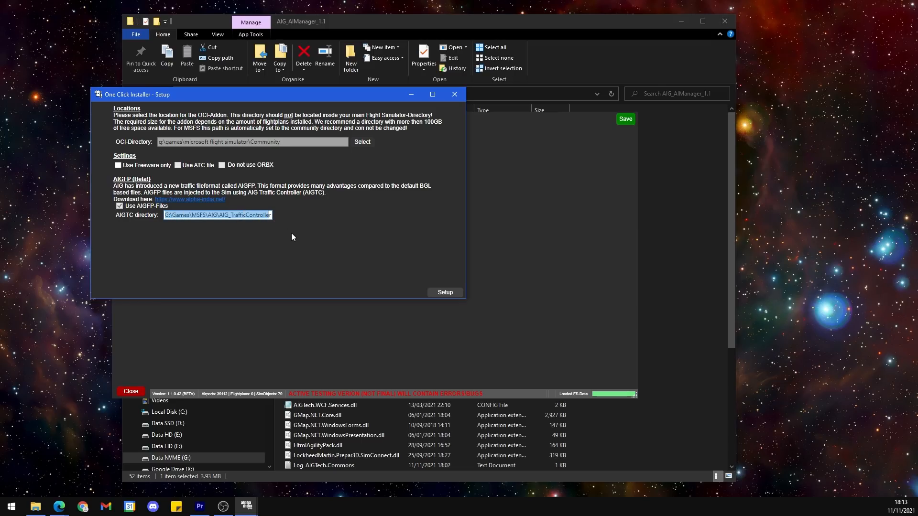
pyautogui.click(274, 218)
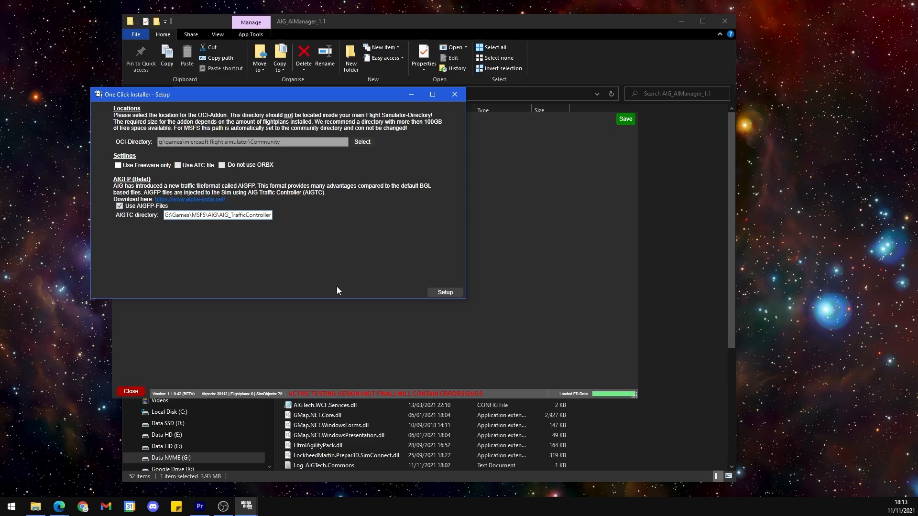
pyautogui.click(444, 293)
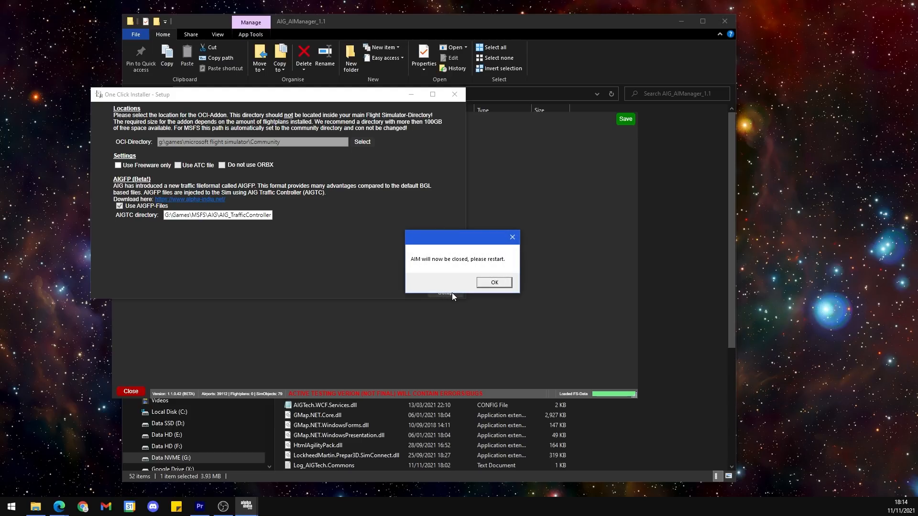
pyautogui.click(493, 279)
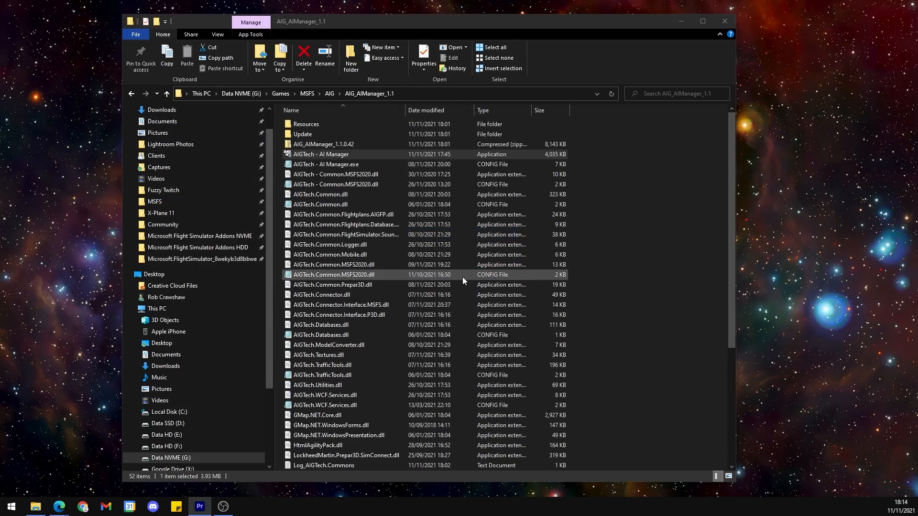
# Step: Check the Community folder for the aig-aitraffic-oci-beta add-on folder and return to the AIG_AIManager_1.1 folder
pyautogui.click(193, 226)
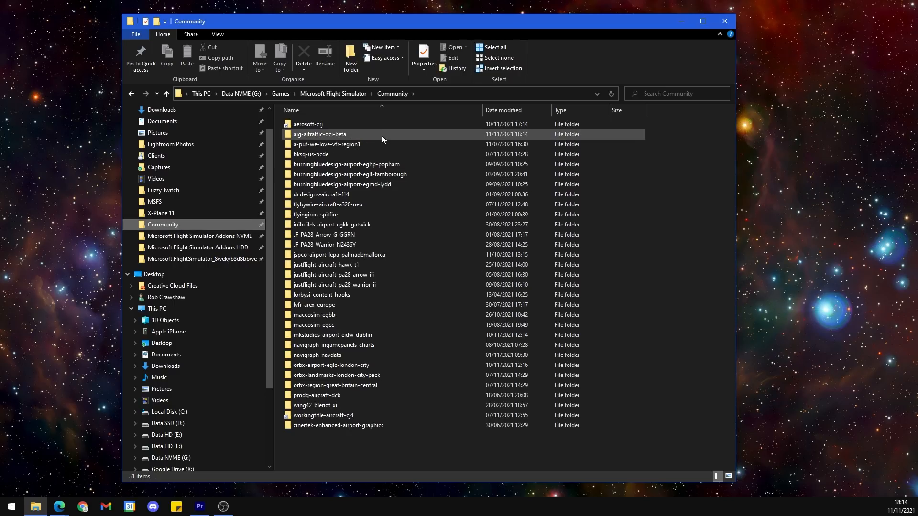
pyautogui.click(320, 136)
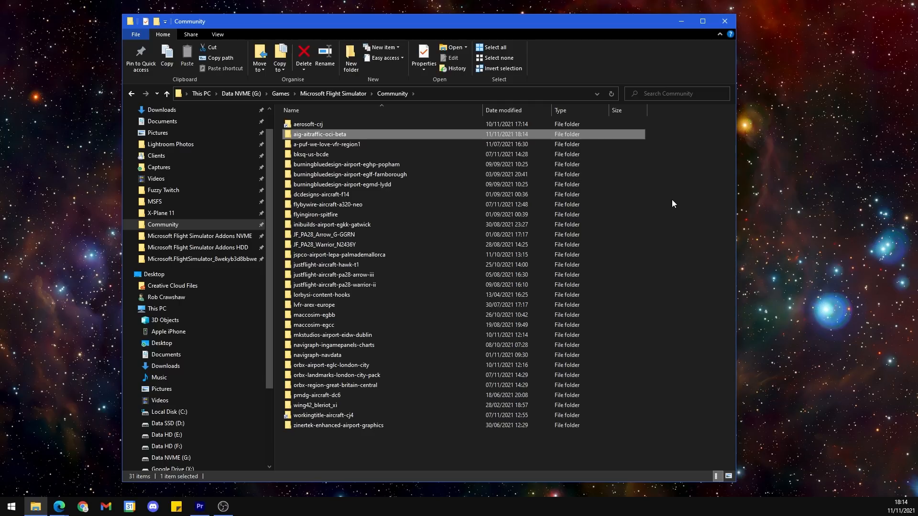
pyautogui.click(131, 95)
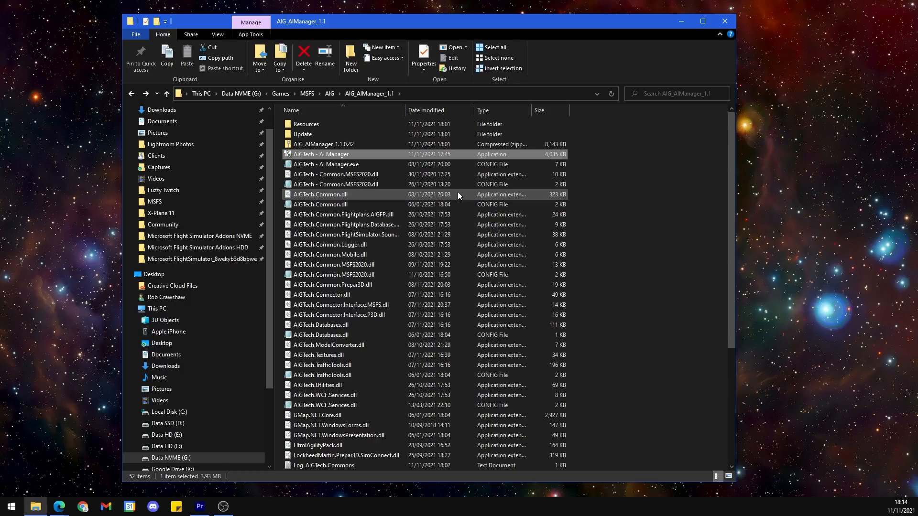
# Step: Restart AI Manager and browse the online flightplans that are not installed, from 21Air down to the airlines starting with S
pyautogui.doubleClick(346, 153)
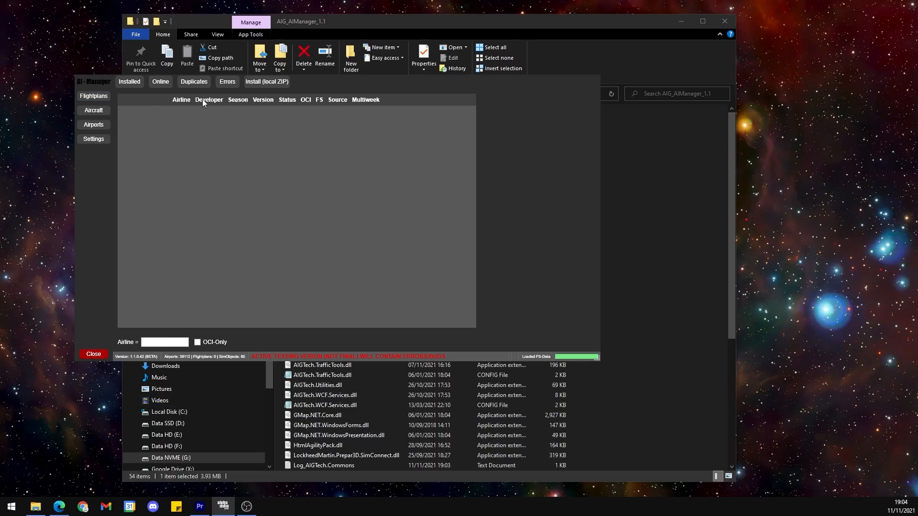
pyautogui.click(160, 82)
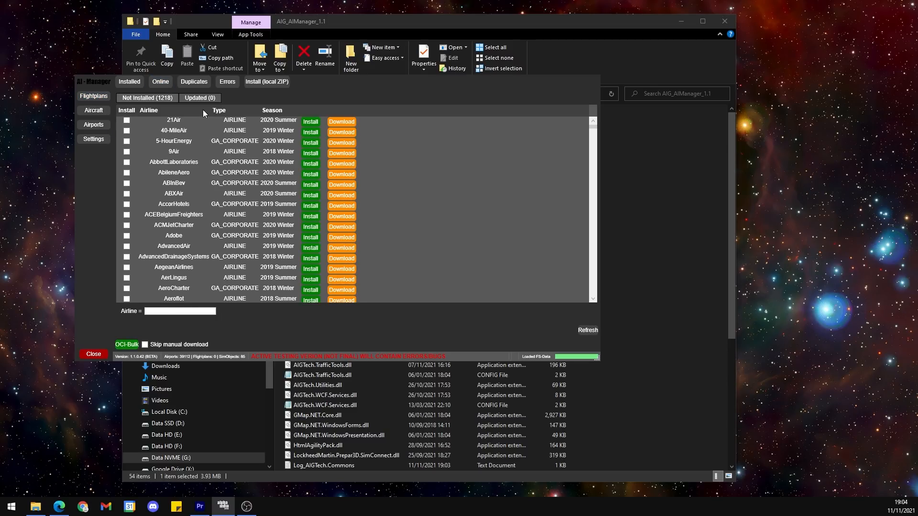
pyautogui.scroll(-10, 279, 174)
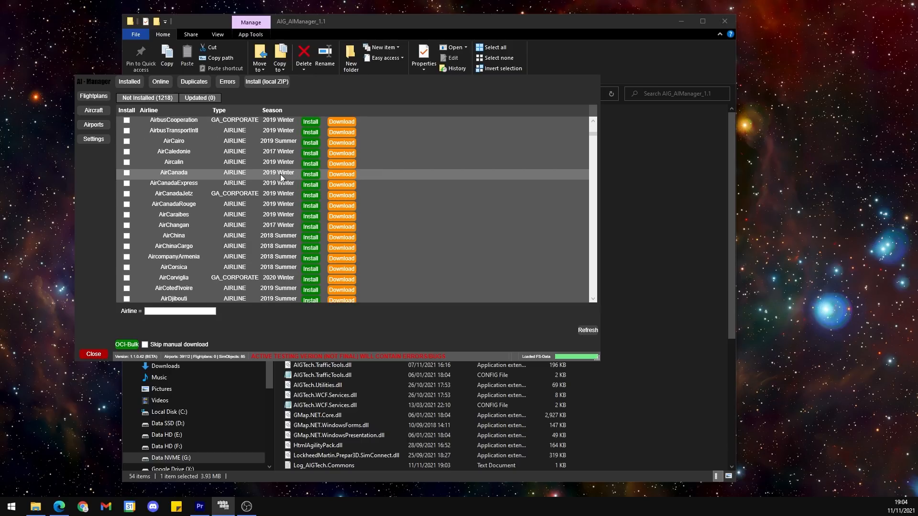
pyautogui.scroll(-10, 280, 174)
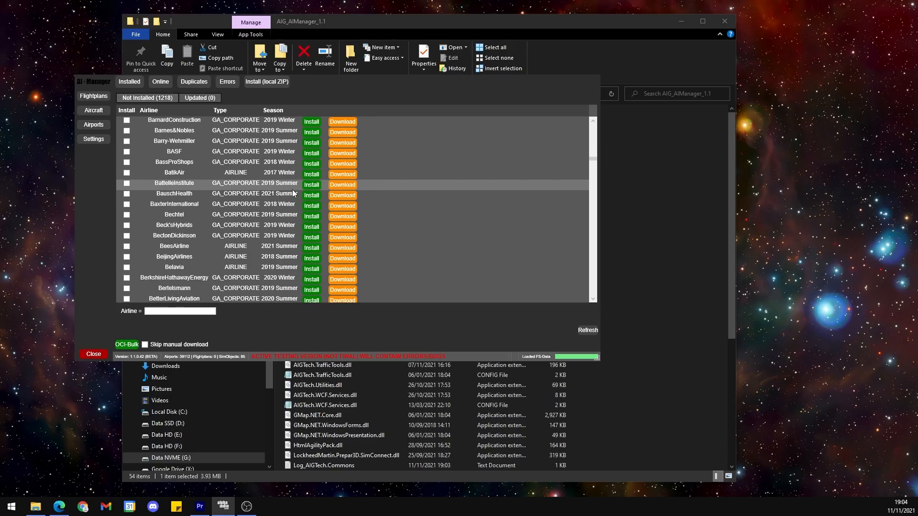
pyautogui.scroll(-15, 293, 193)
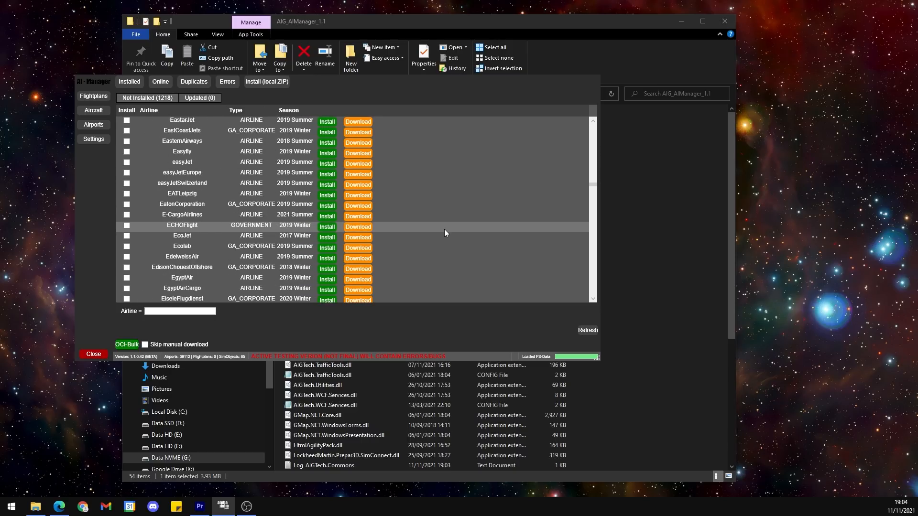
pyautogui.scroll(-15, 445, 233)
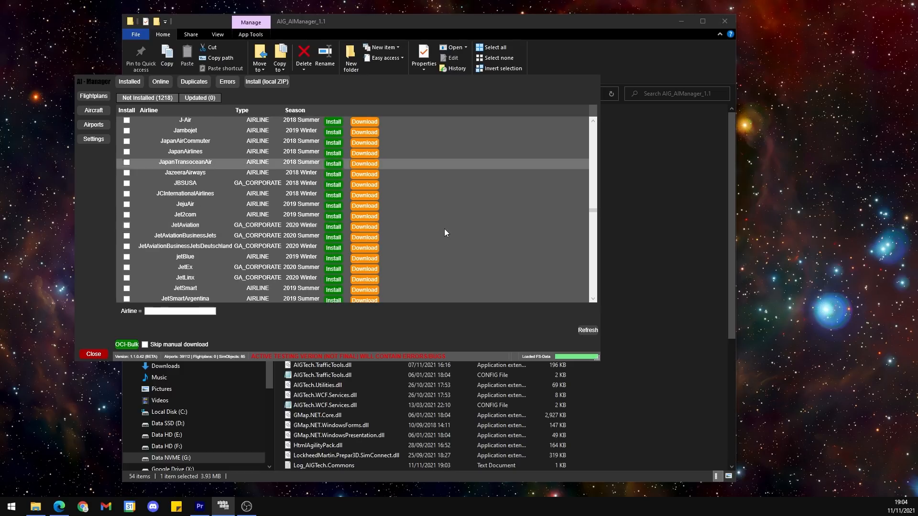
pyautogui.scroll(-10, 444, 232)
pyautogui.scroll(-20, 444, 230)
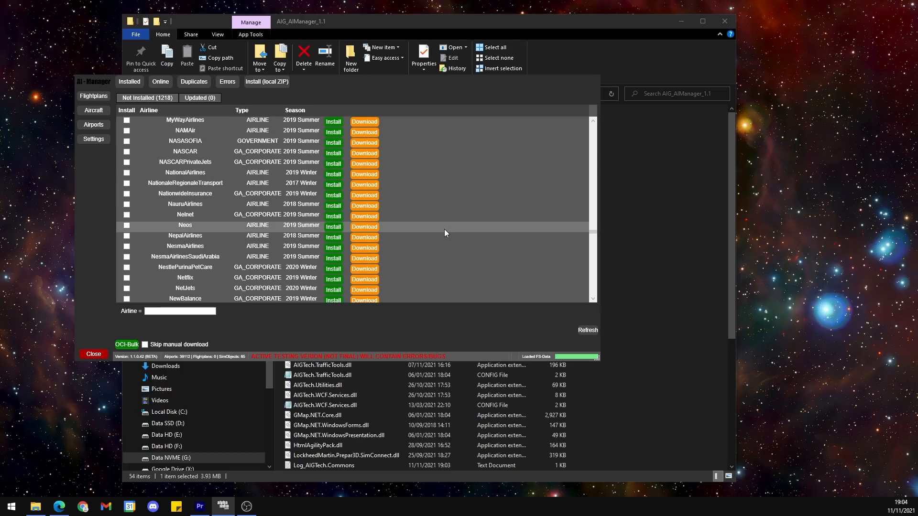
pyautogui.scroll(-10, 443, 229)
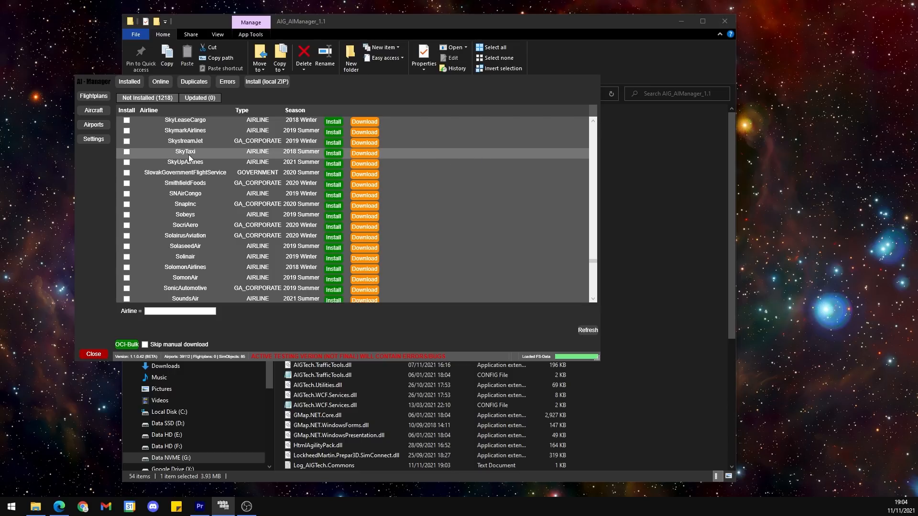
# Step: View SkyTaxi's flightplan installation details, and mark SkyTaxi, SlovakGovernmentFlightService, SNAirCongo, SnapInc, Sobeys and SomonAir for bulk installation
pyautogui.click(334, 157)
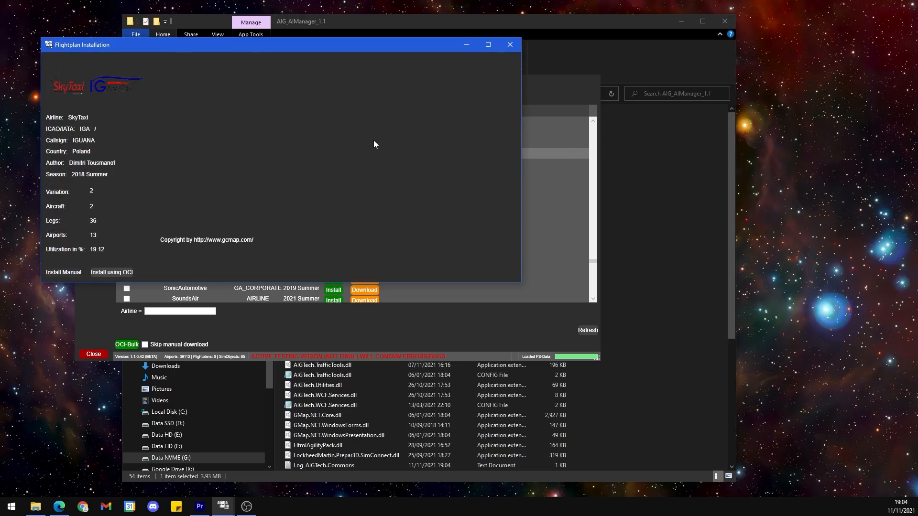
pyautogui.click(510, 45)
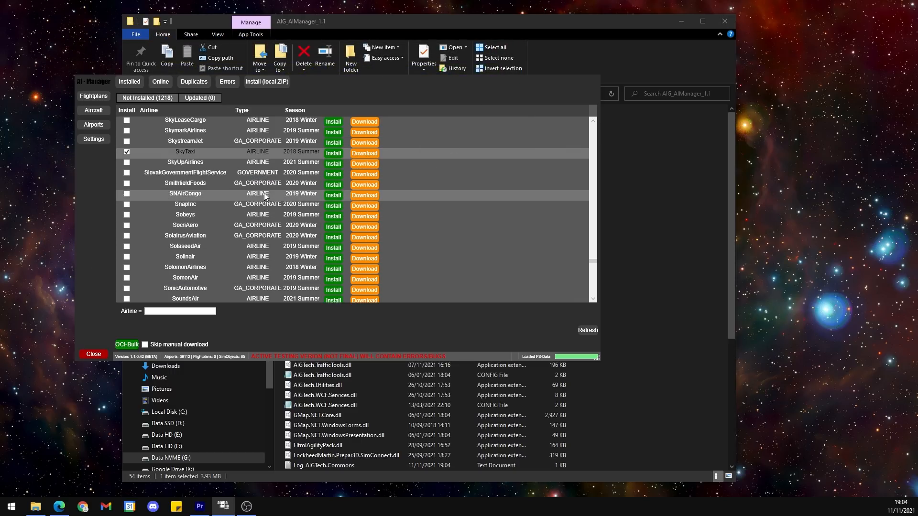
pyautogui.click(127, 173)
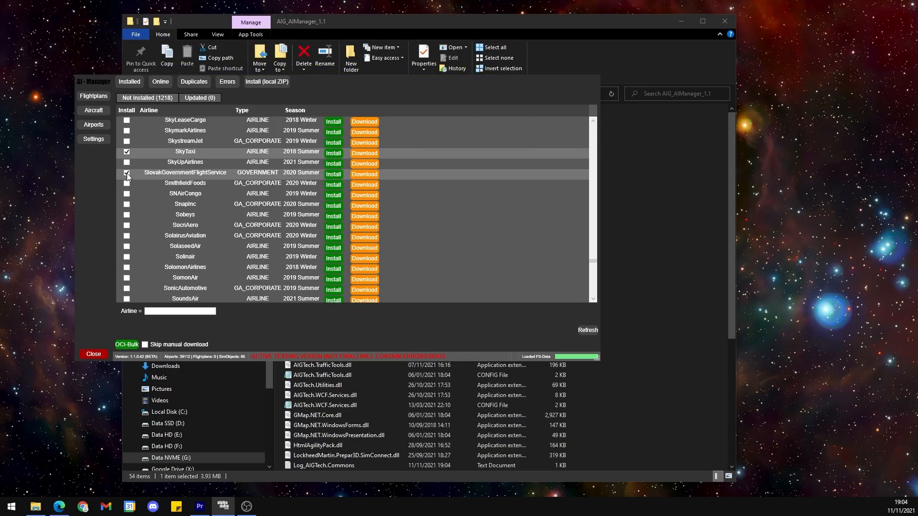
pyautogui.click(127, 194)
pyautogui.click(127, 215)
pyautogui.click(126, 205)
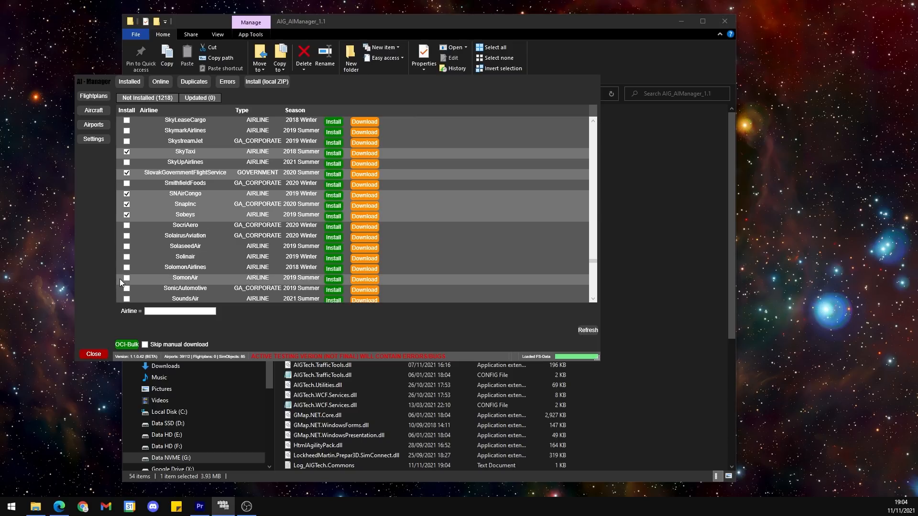
pyautogui.click(126, 278)
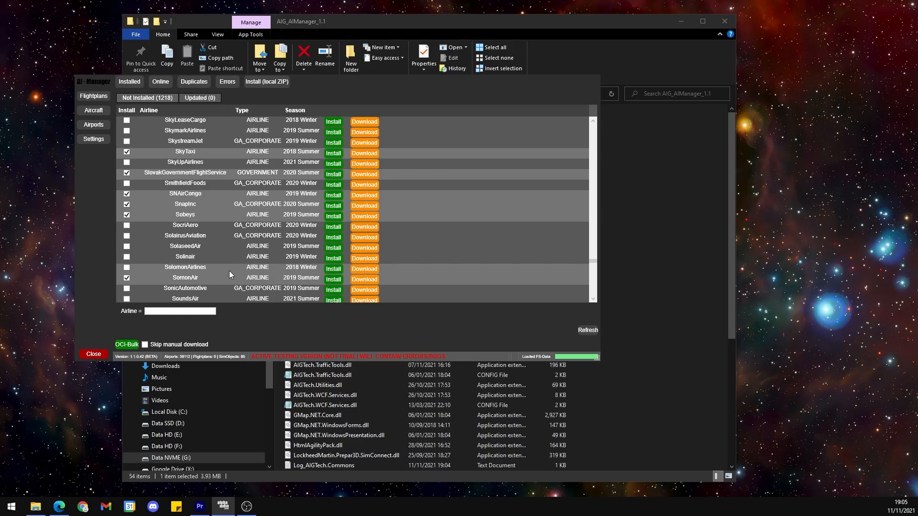
# Step: Select the whole range of flightplans from SomonAir up to SkystreamJet, and replace that selection with Solinair alone
pyautogui.click(191, 280)
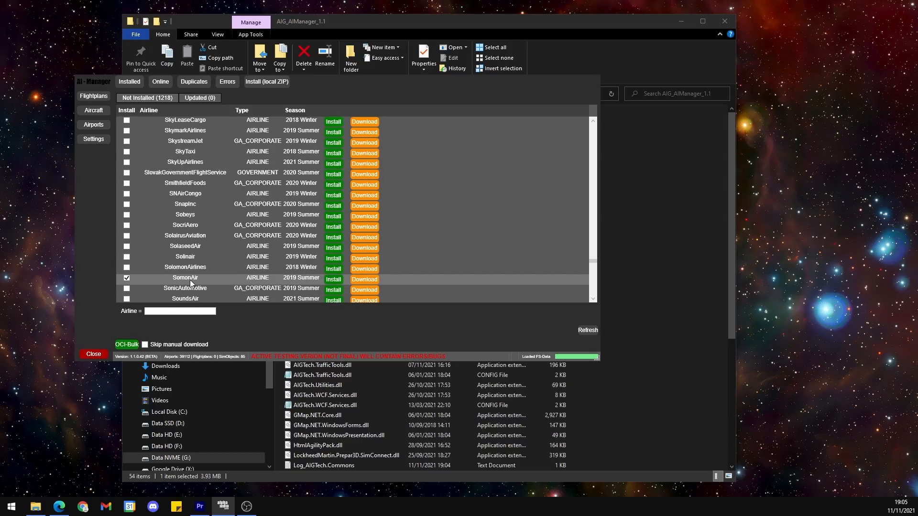
pyautogui.keyDown('shift'); pyautogui.click(204, 142); pyautogui.keyUp('shift')
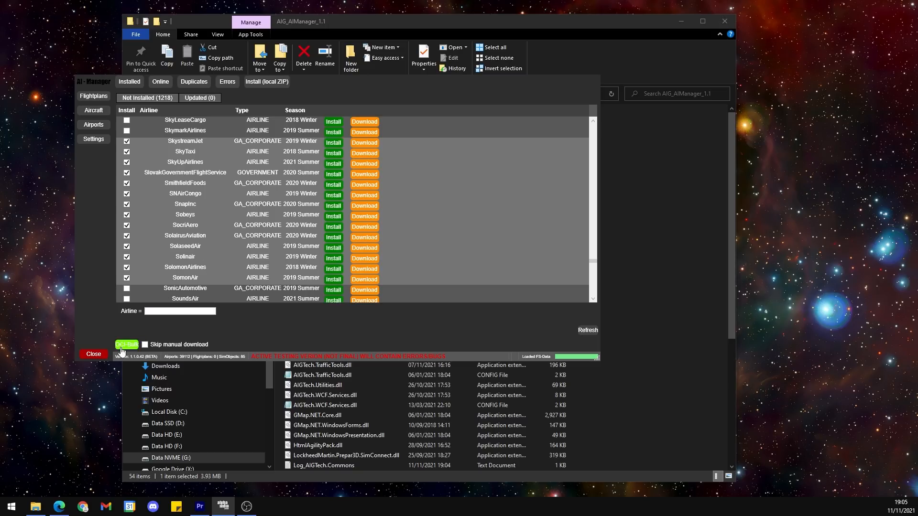
pyautogui.click(214, 258)
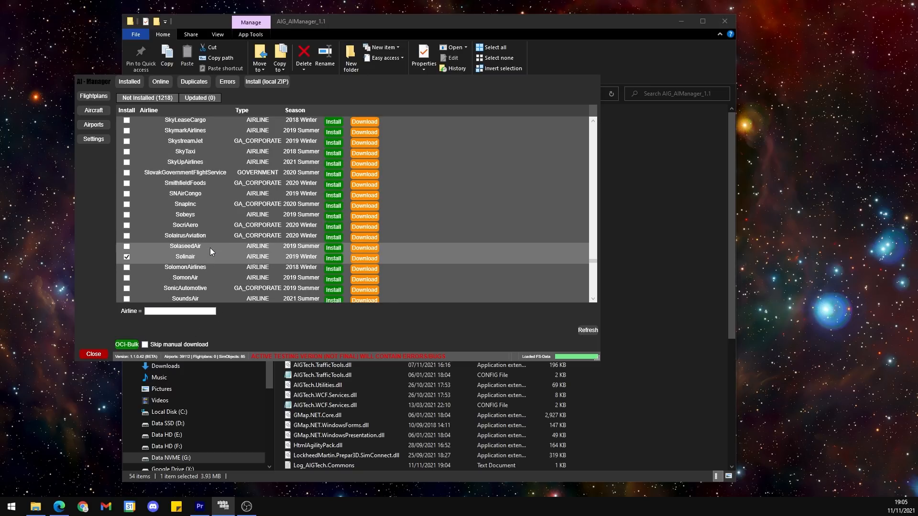
# Step: Filter the online flightplans by the airline text "easy" and install the easyJet 2019 Summer flightplan using OCI
pyautogui.scroll(8, 208, 240)
pyautogui.click(185, 311)
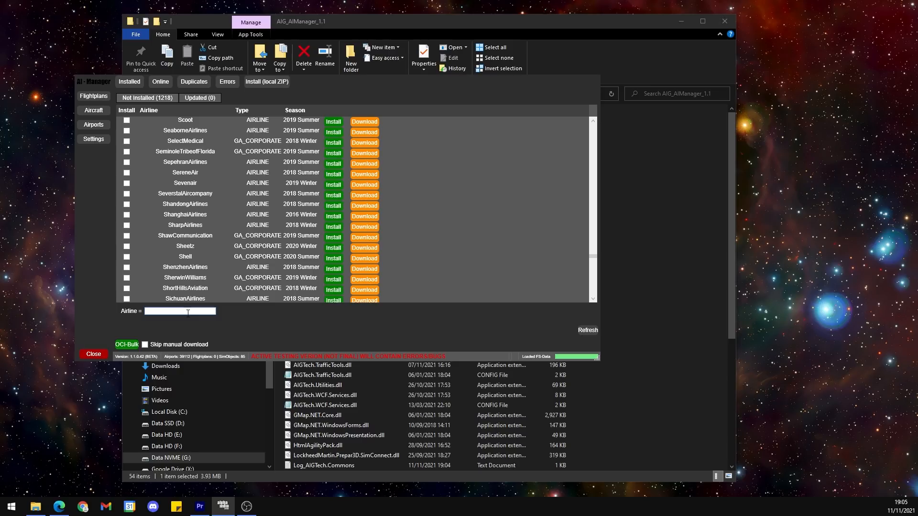
pyautogui.write('ez')
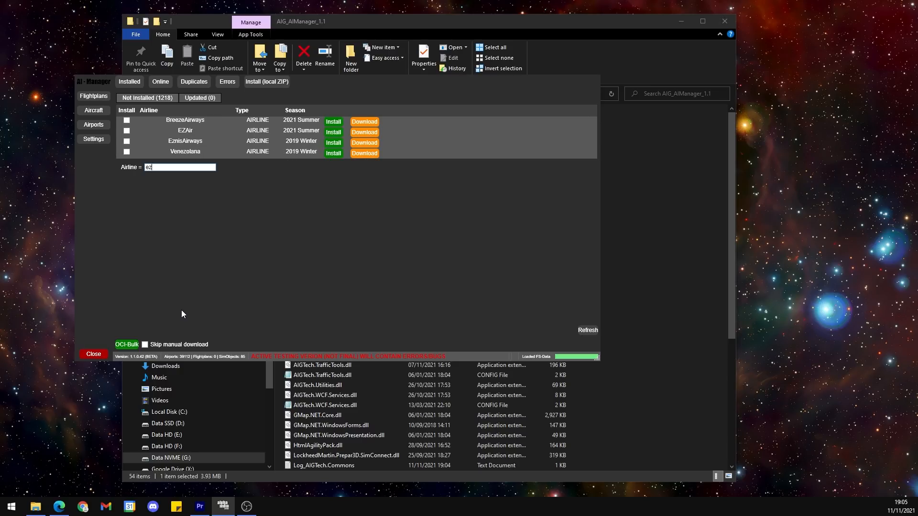
pyautogui.press('BackSpace')
pyautogui.write('as')
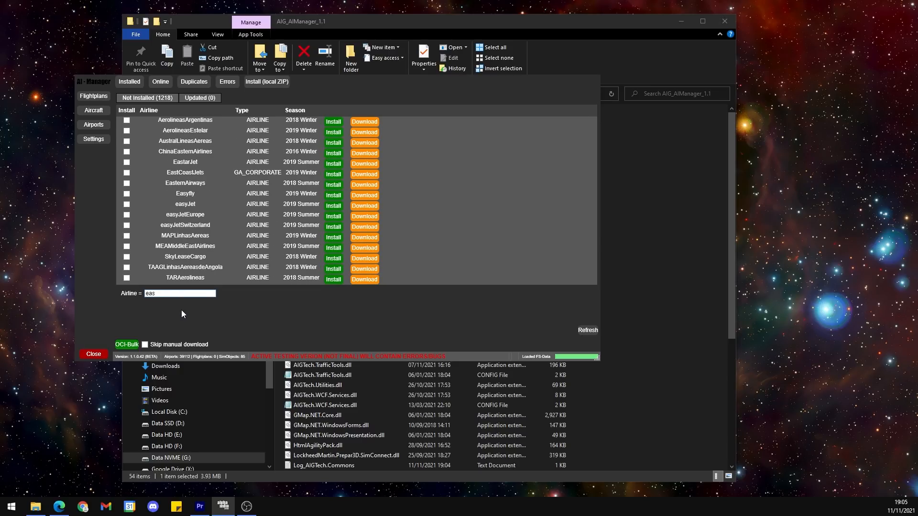
pyautogui.write('y')
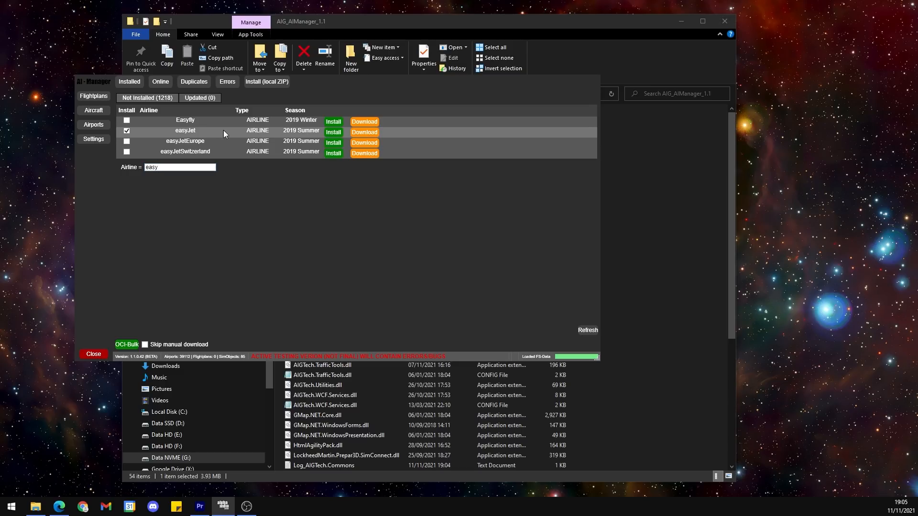
pyautogui.click(335, 133)
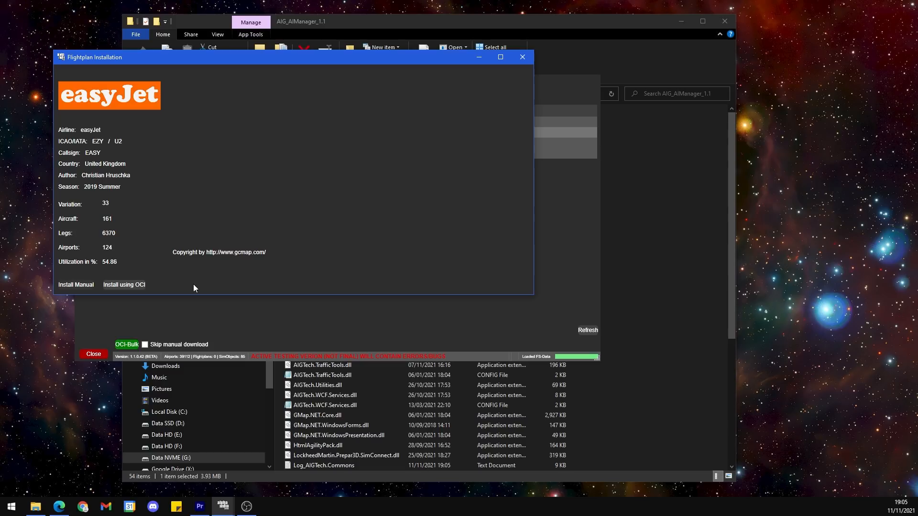
pyautogui.click(125, 286)
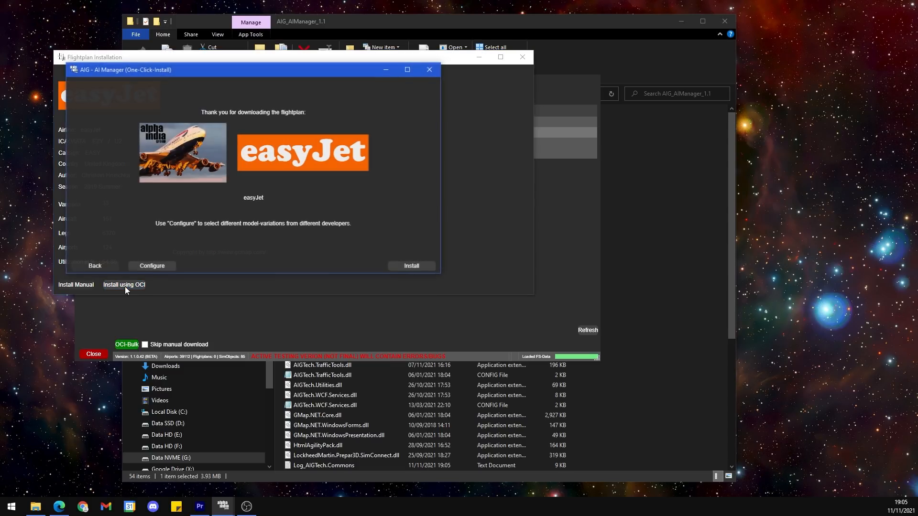
pyautogui.click(407, 270)
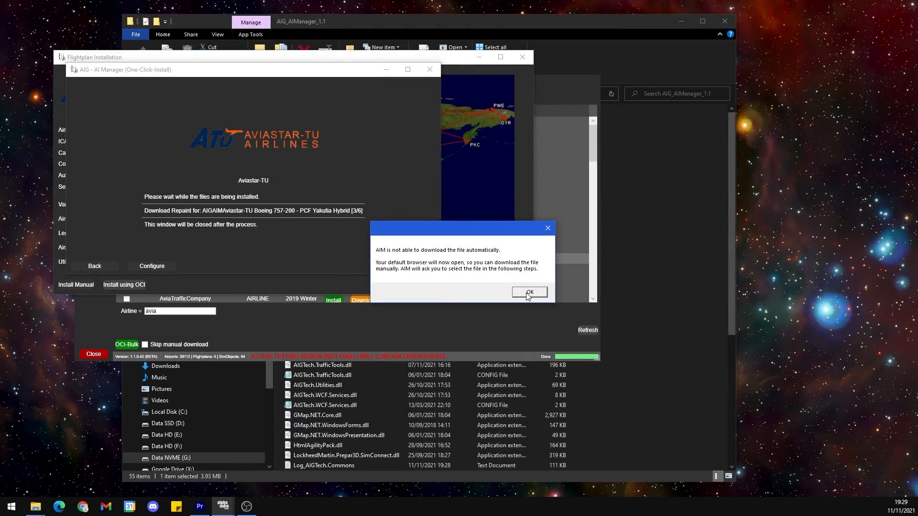
# Step: Download the missing Aviastar-TU repaint archive through the browser and supply 67369-Aviastar-TU-Wi19-Wi20 from the Downloads folder to the installer
pyautogui.click(526, 293)
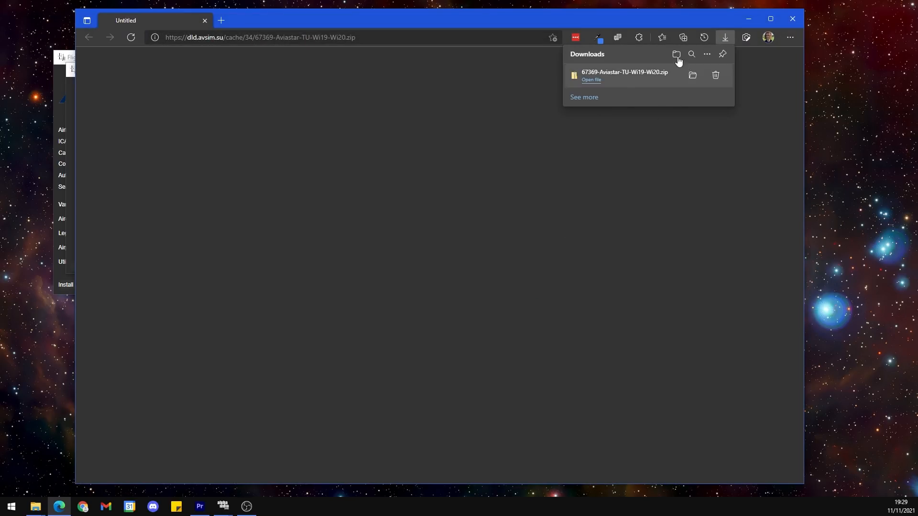
pyautogui.click(748, 19)
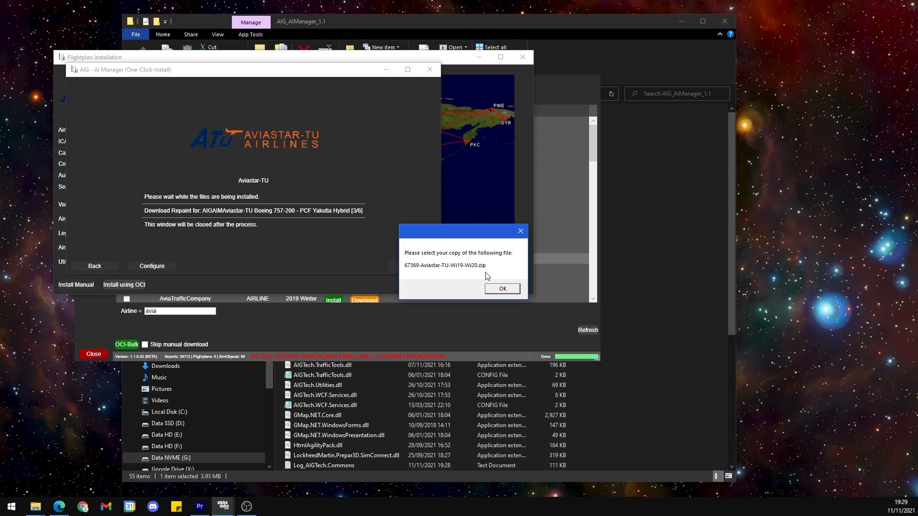
pyautogui.click(494, 288)
pyautogui.scroll(1, 100, 179)
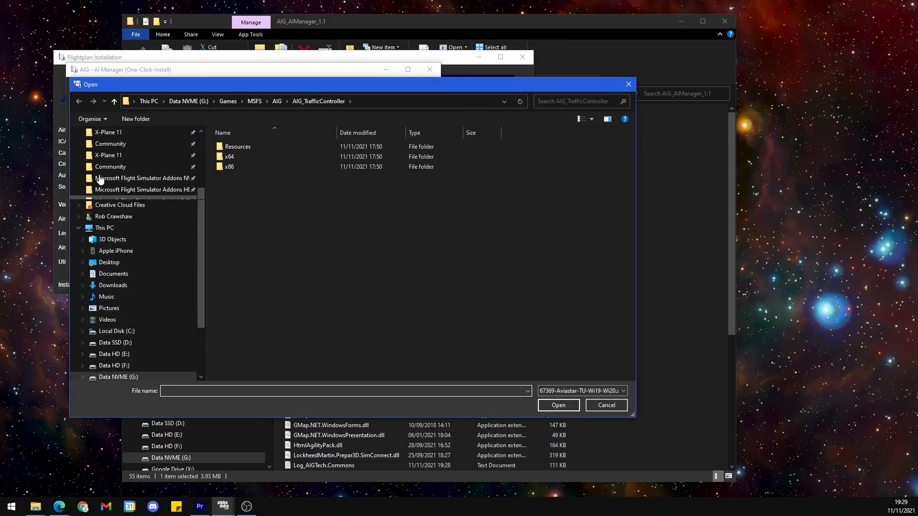
pyautogui.scroll(4, 100, 179)
pyautogui.click(109, 160)
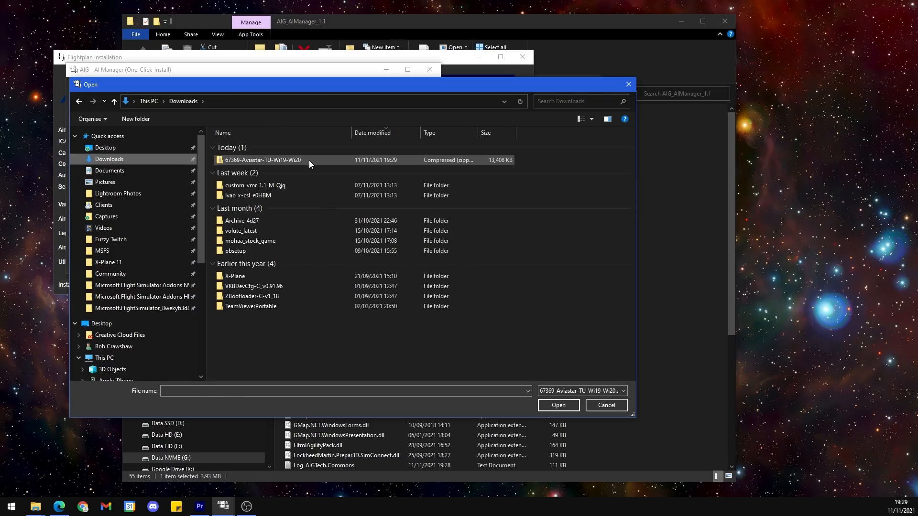
pyautogui.click(309, 159)
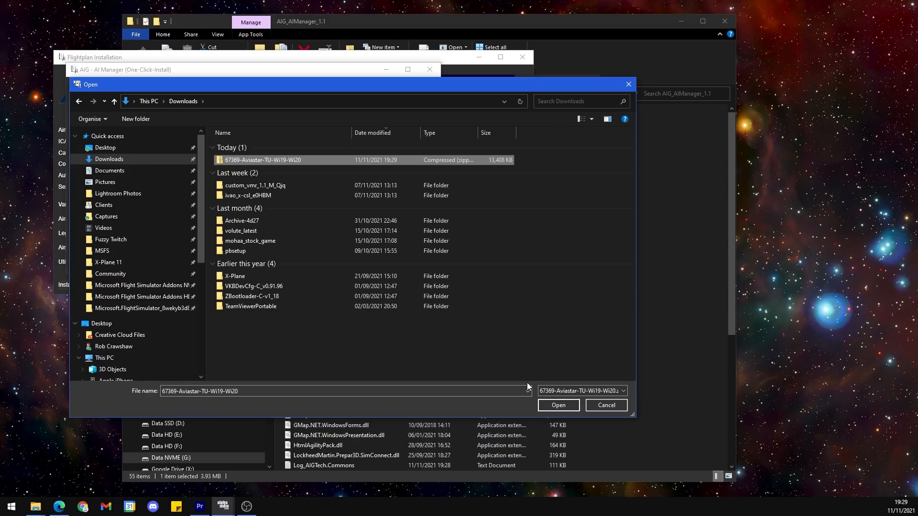
pyautogui.click(559, 405)
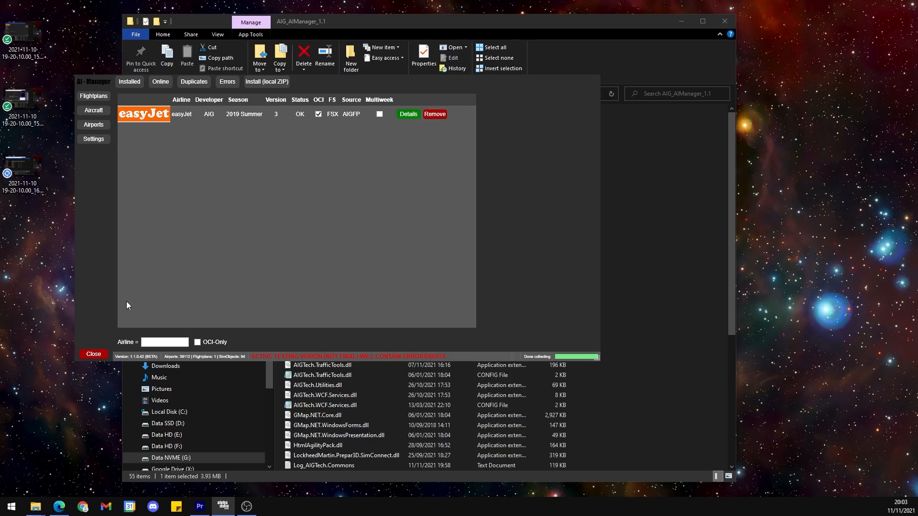
# Step: Close AI Manager and launch Microsoft Flight Simulator
pyautogui.click(94, 356)
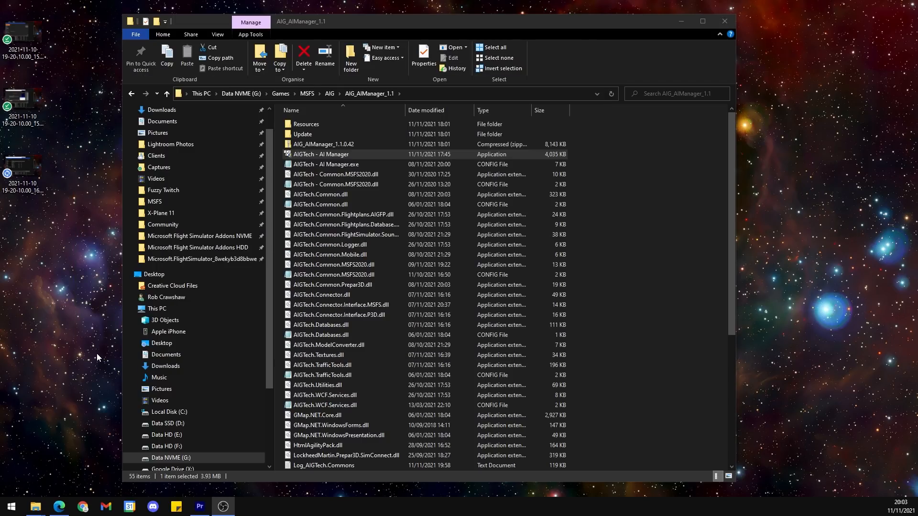
pyautogui.press('super')
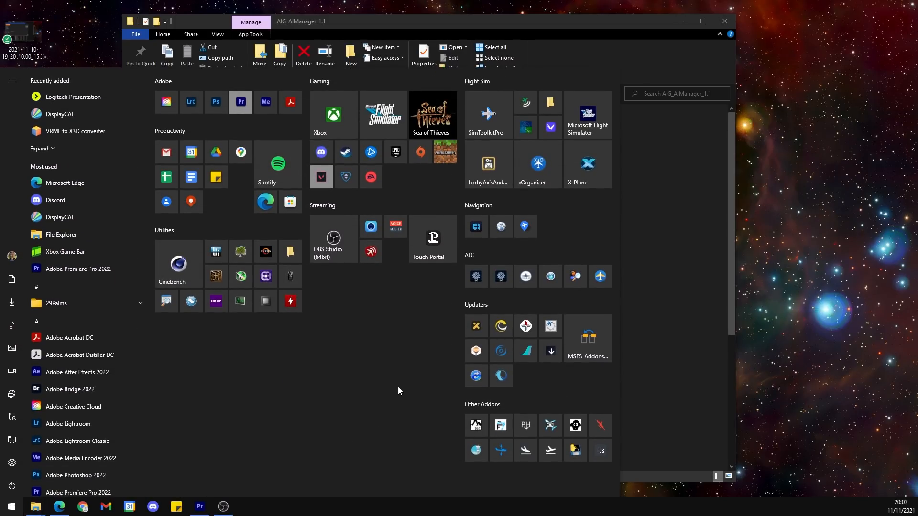
pyautogui.click(396, 115)
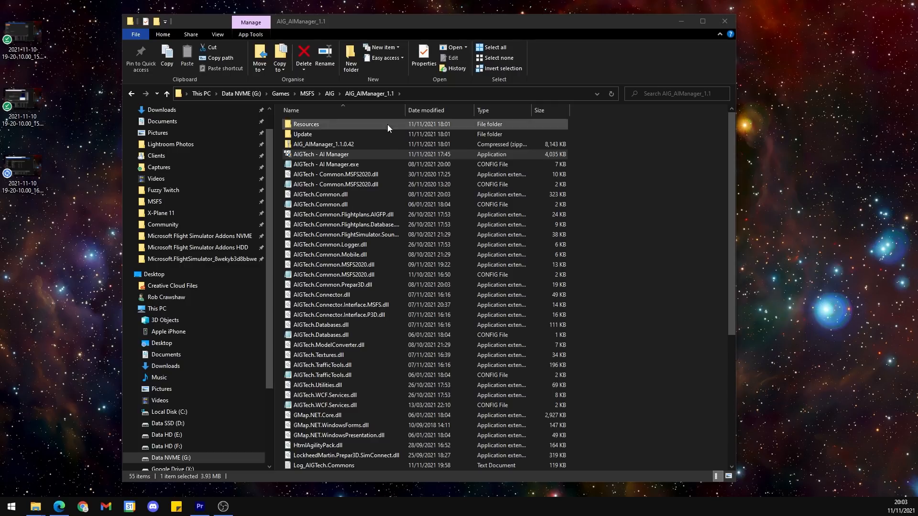
# Step: Start the AIGTech - Traffic Controller application from the AIG_TrafficController folder and decline slow mode for generating the scenery cache
pyautogui.click(569, 51)
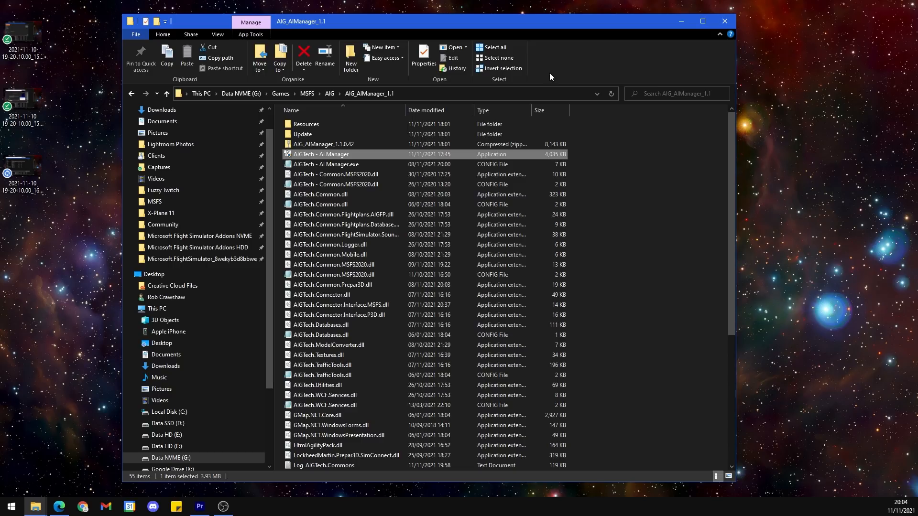
pyautogui.click(330, 93)
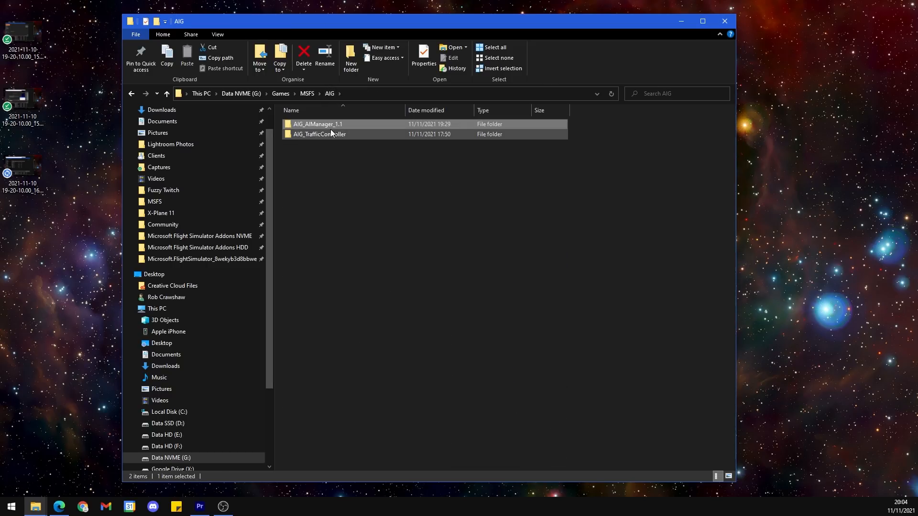
pyautogui.doubleClick(378, 135)
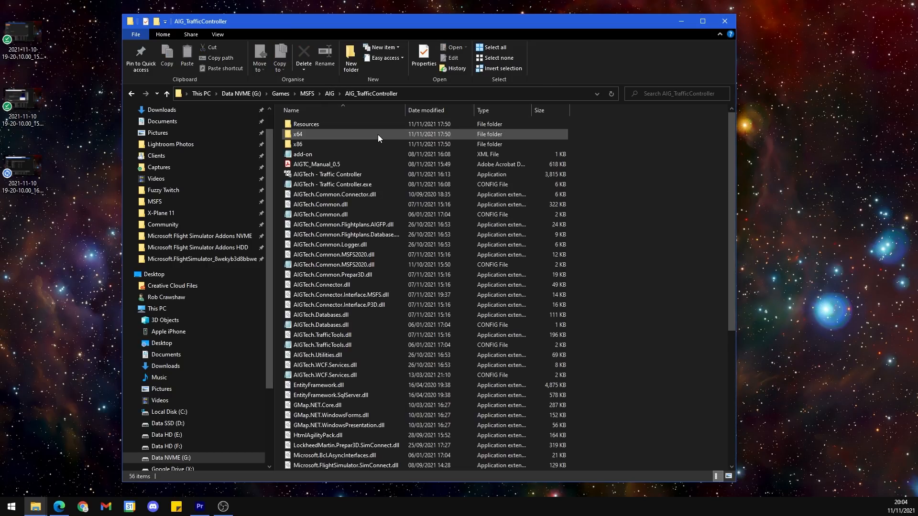
pyautogui.doubleClick(366, 175)
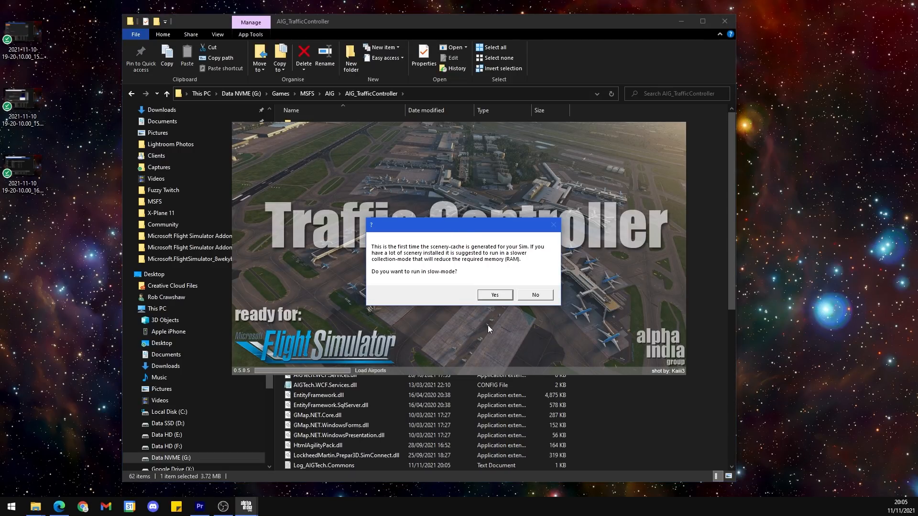
pyautogui.click(534, 295)
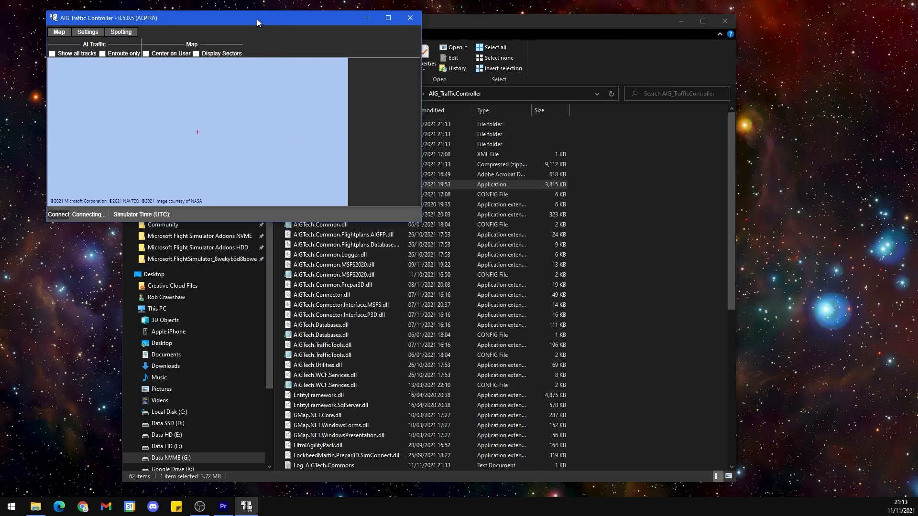
# Step: Move the Traffic Controller window to the middle of the desktop and examine its map around Europe
pyautogui.moveTo(257, 19); pyautogui.dragTo(482, 148)
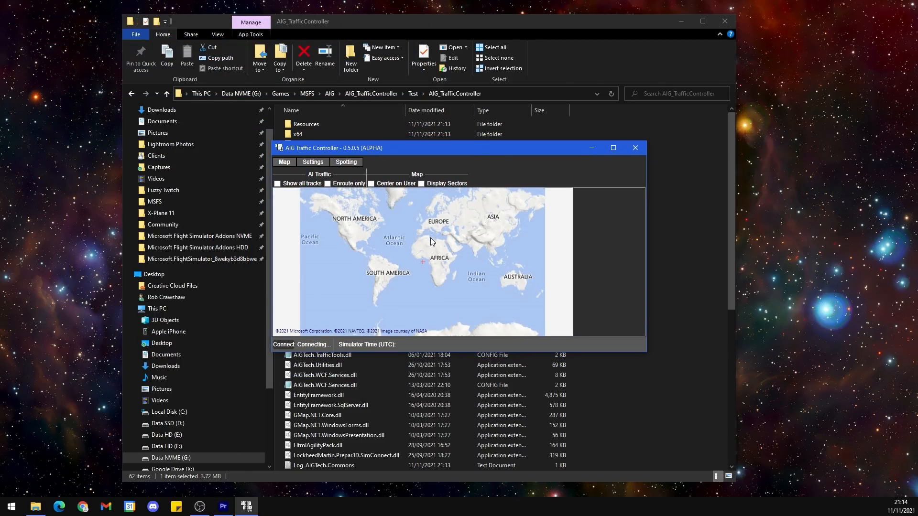
pyautogui.scroll(4, 428, 225)
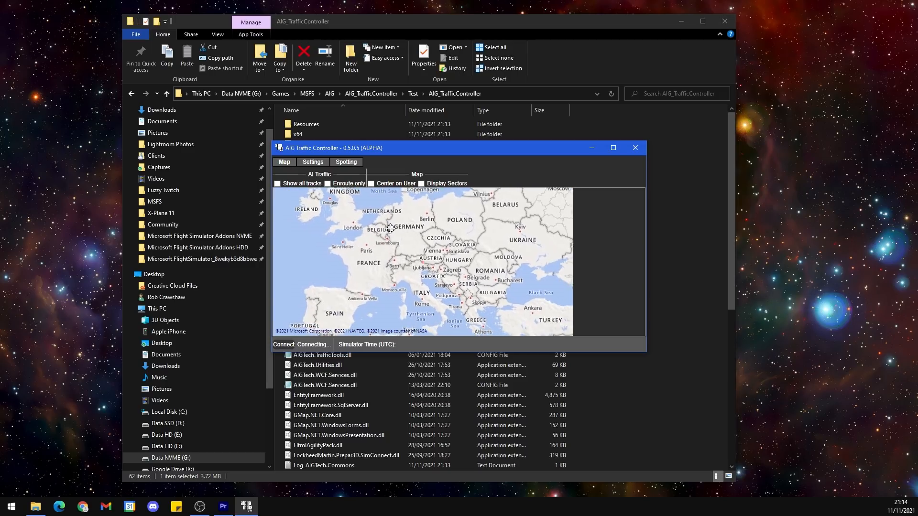
pyautogui.moveTo(389, 229); pyautogui.dragTo(434, 280)
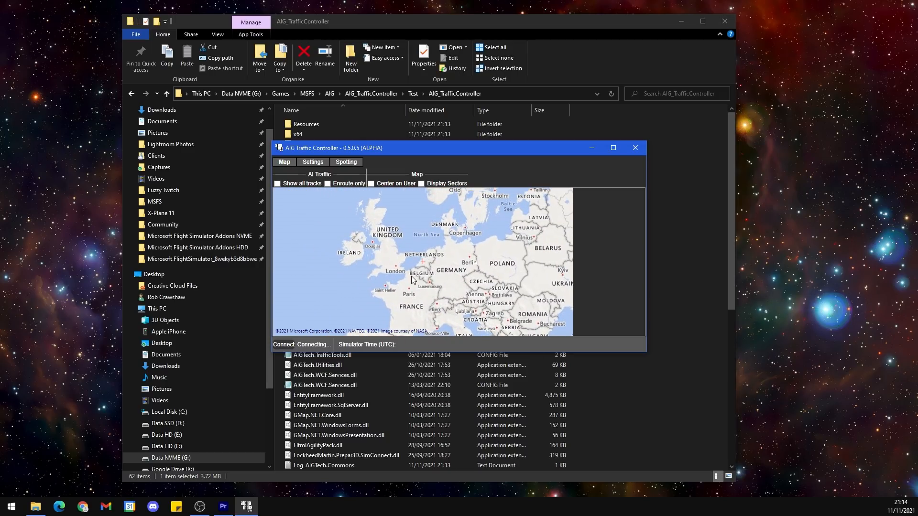
pyautogui.scroll(-2, 412, 280)
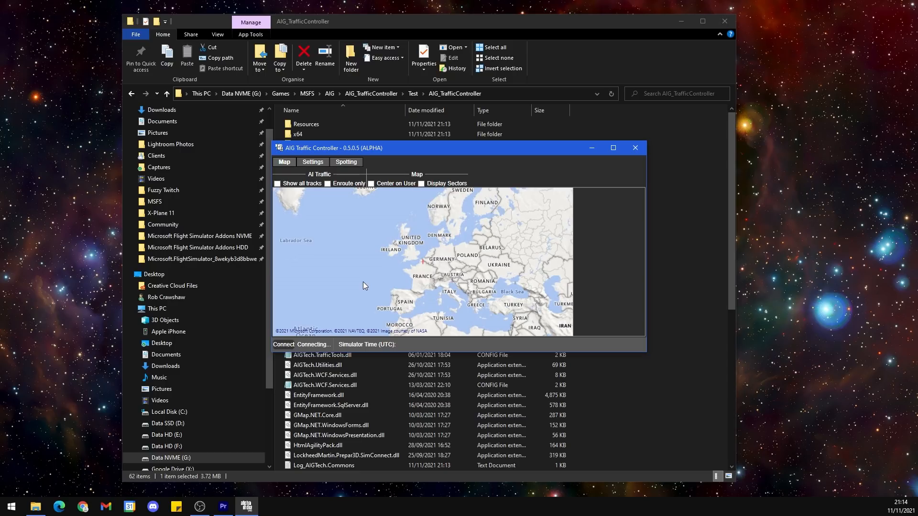
# Step: Enable Use AIGFP and Autoinjection on Startup, with the OCI directory set to G:\Games\Microsoft Flight Simulator\Community\aig-aitraffic-oci-beta
pyautogui.click(314, 163)
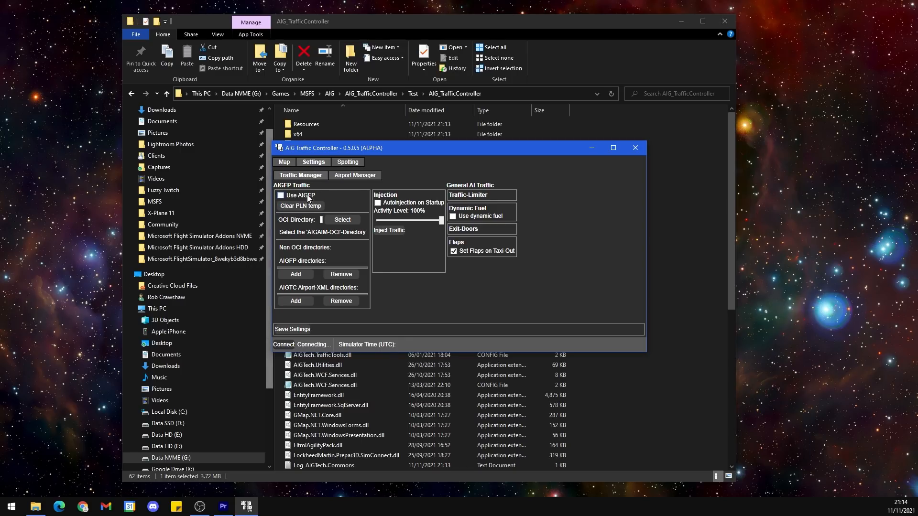
pyautogui.click(282, 197)
pyautogui.click(343, 220)
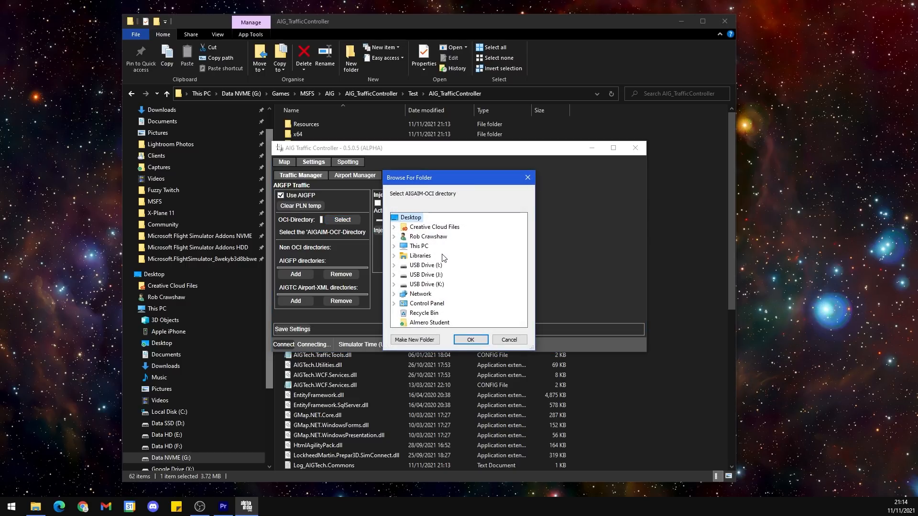
pyautogui.click(394, 247)
pyautogui.scroll(-2, 404, 323)
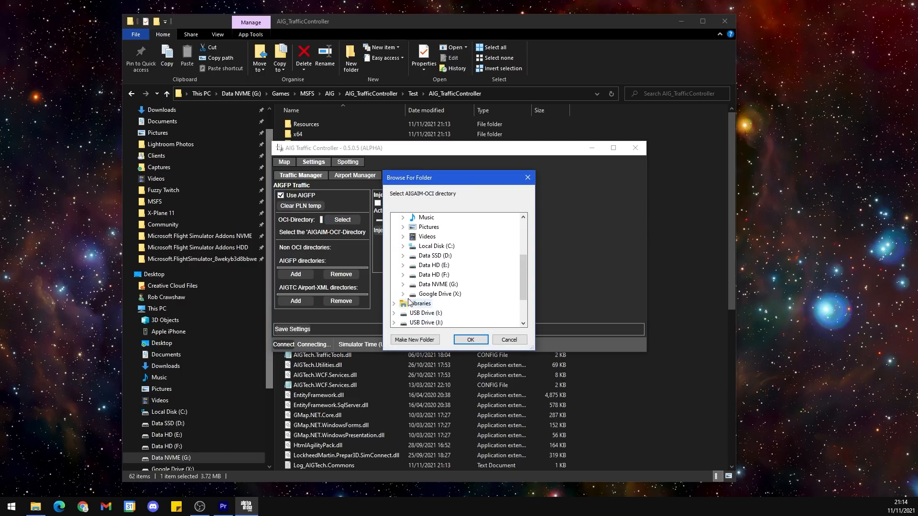
pyautogui.click(403, 285)
pyautogui.click(413, 295)
pyautogui.click(421, 285)
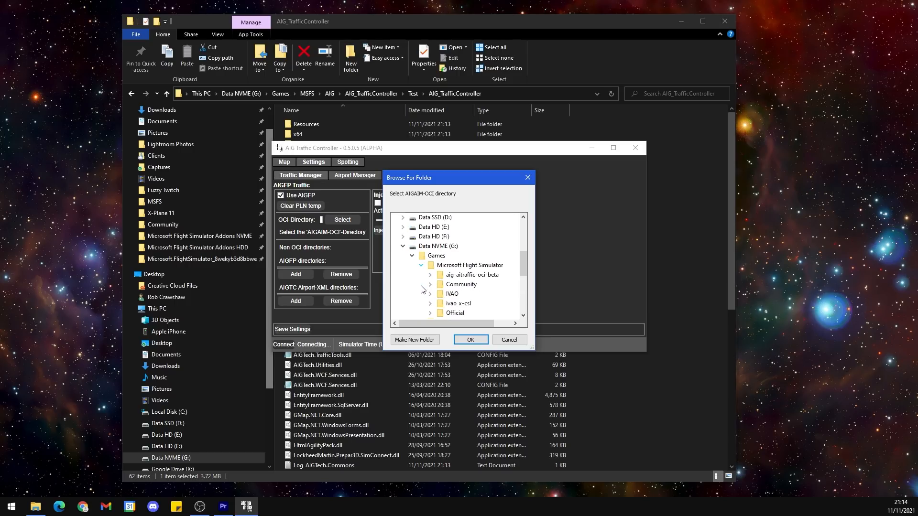
pyautogui.click(471, 275)
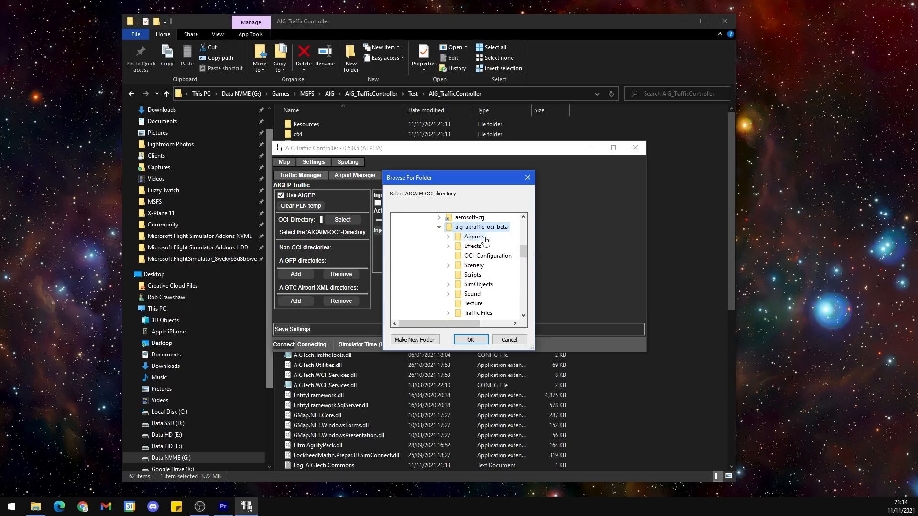
pyautogui.click(472, 341)
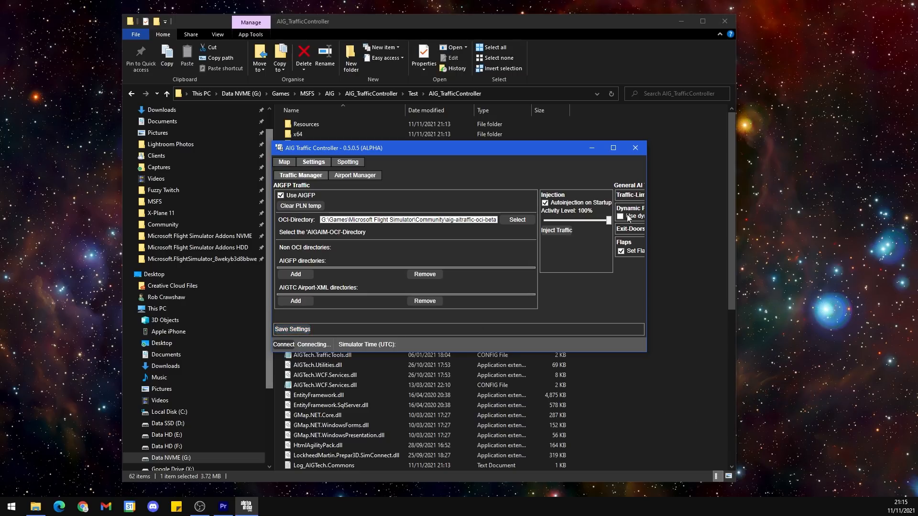
# Step: Close the Traffic Controller and start it again from its folder
pyautogui.click(634, 150)
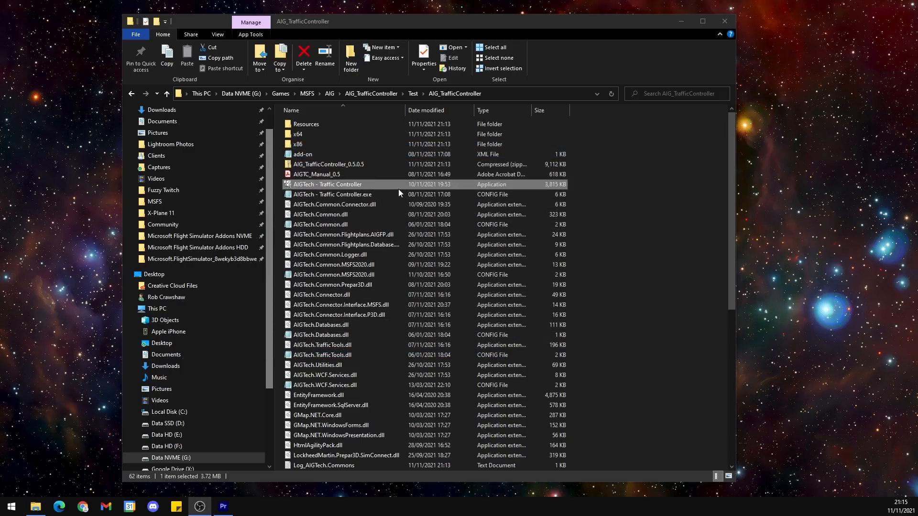
pyautogui.doubleClick(401, 186)
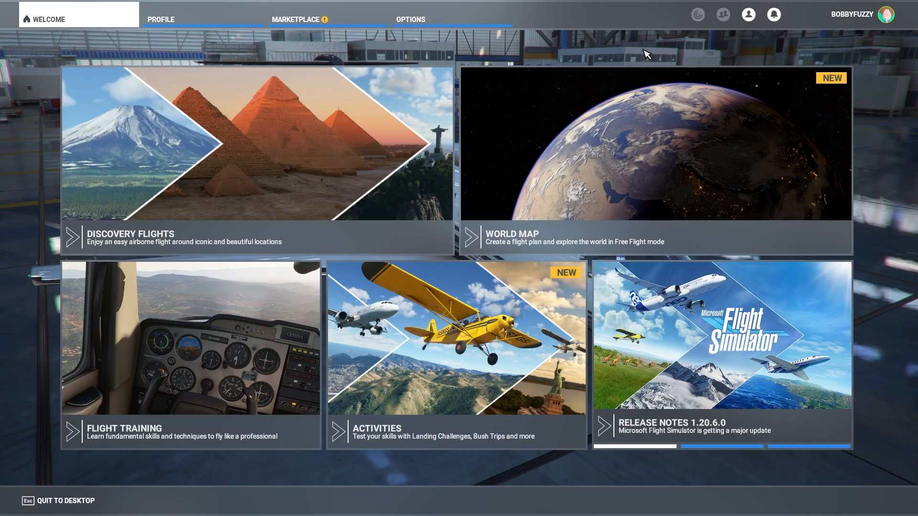
# Step: Switch to Microsoft Flight Simulator and, in the general traffic options, set Aircraft Traffic Type to Off and Ground Aircraft Density to 0
pyautogui.click(430, 26)
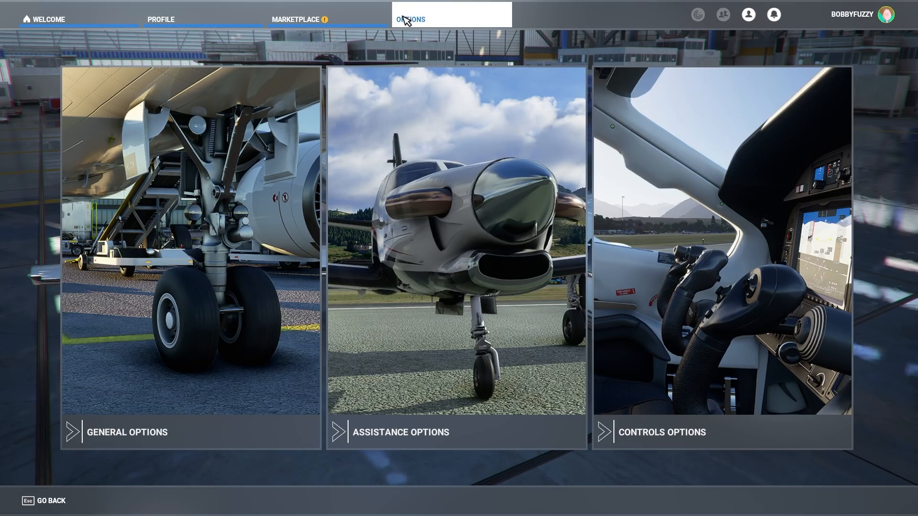
pyautogui.click(182, 180)
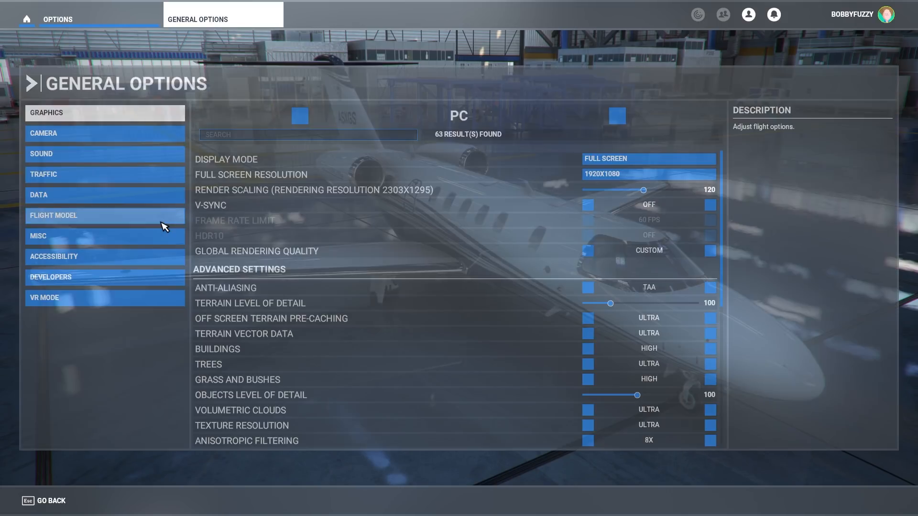
pyautogui.click(128, 175)
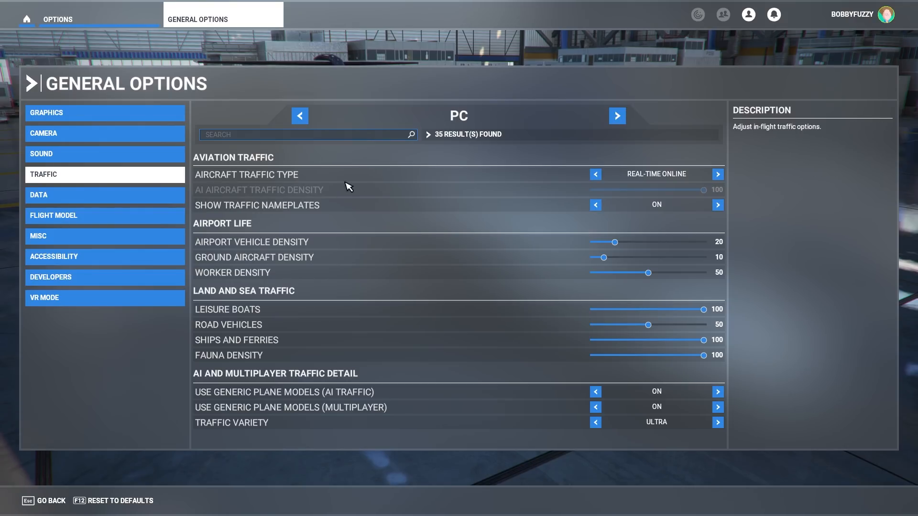
pyautogui.click(718, 175)
pyautogui.click(717, 174)
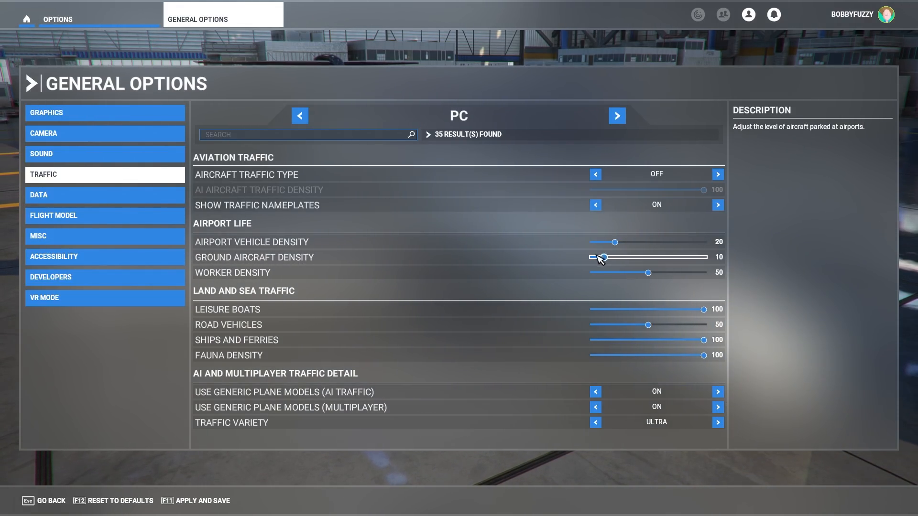
pyautogui.moveTo(605, 258); pyautogui.dragTo(593, 258)
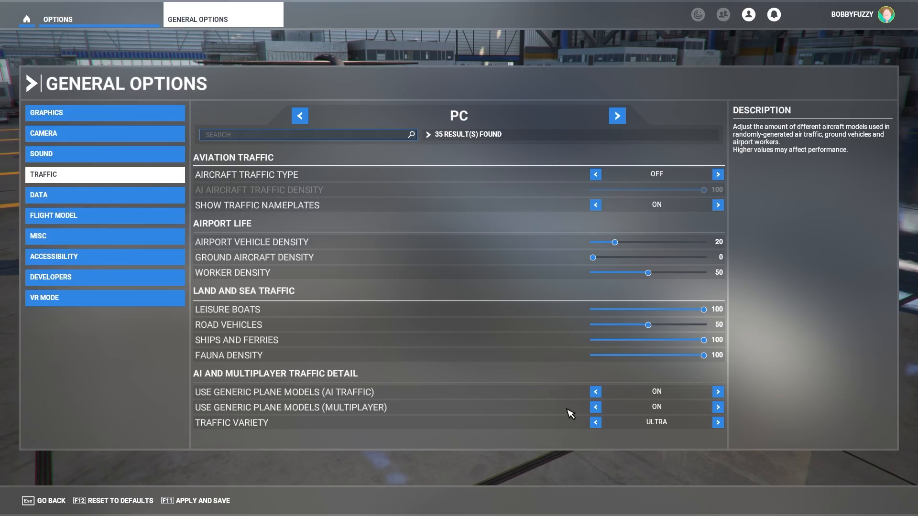
# Step: Turn off generic plane models for both AI traffic and multiplayer, and apply and save the traffic options
pyautogui.click(596, 392)
pyautogui.click(596, 408)
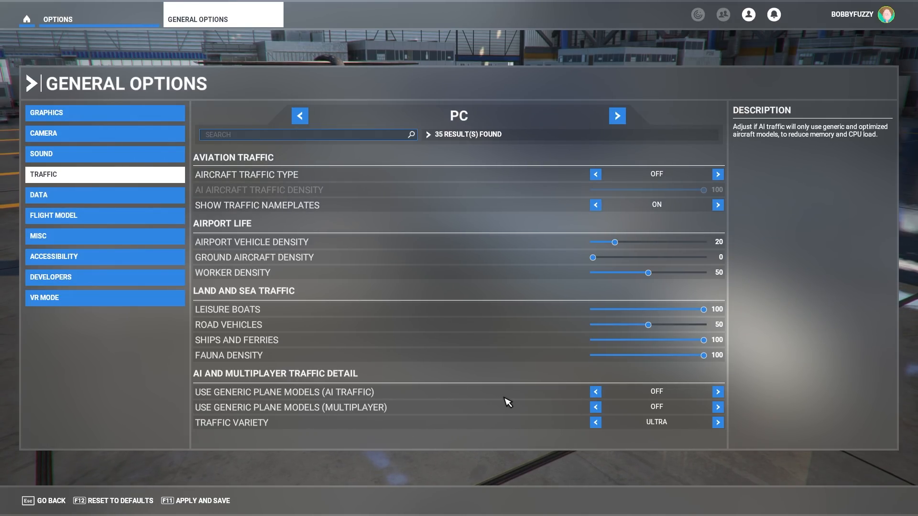
pyautogui.click(197, 505)
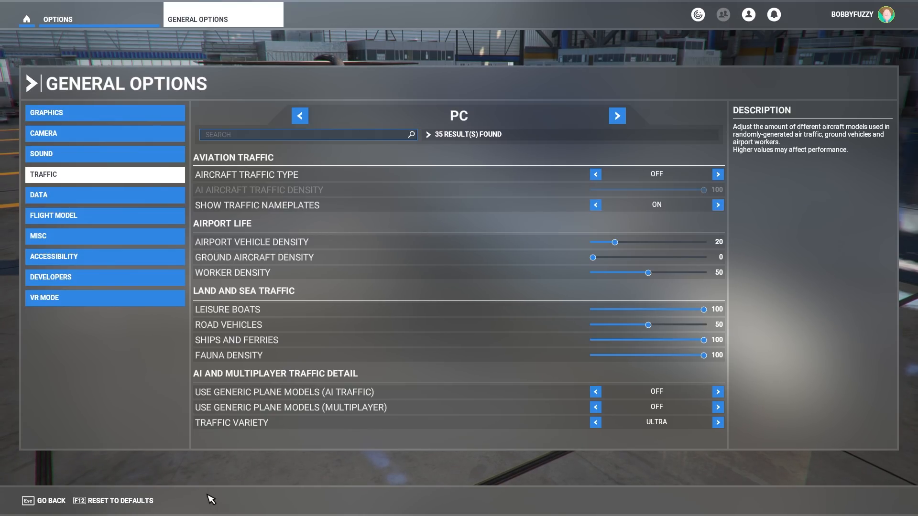
# Step: Leave the options for the welcome screen and open the World Map
pyautogui.click(50, 502)
pyautogui.click(51, 502)
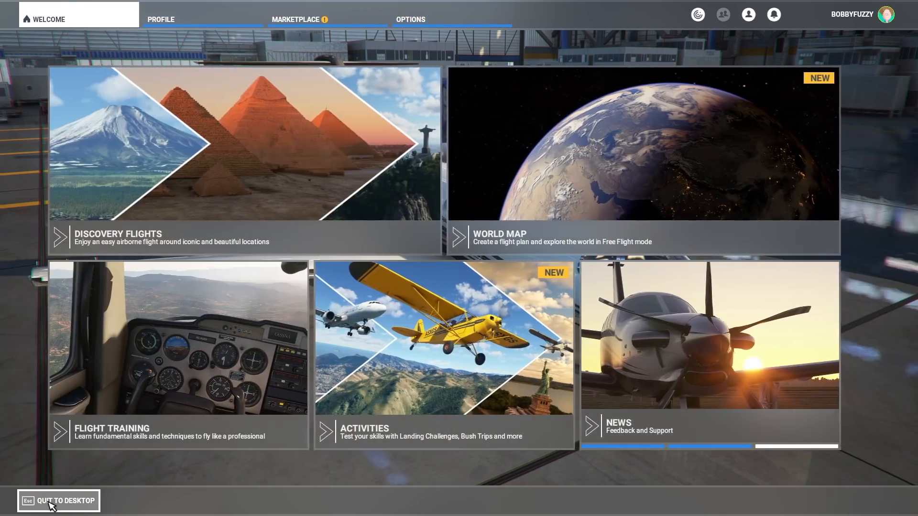
pyautogui.click(646, 214)
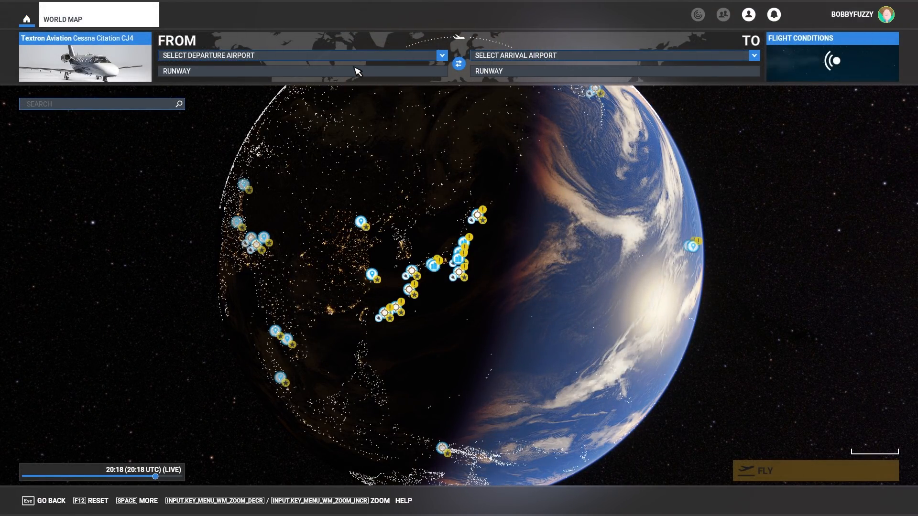
# Step: Search for egkk in the departure airport selection and choose EGKK Gatwick, London as the starting airport
pyautogui.click(344, 56)
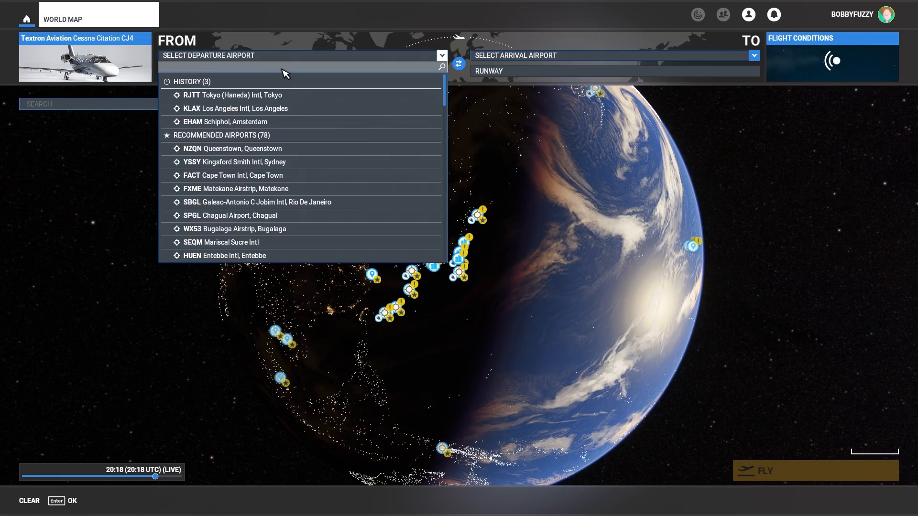
pyautogui.write('egkk')
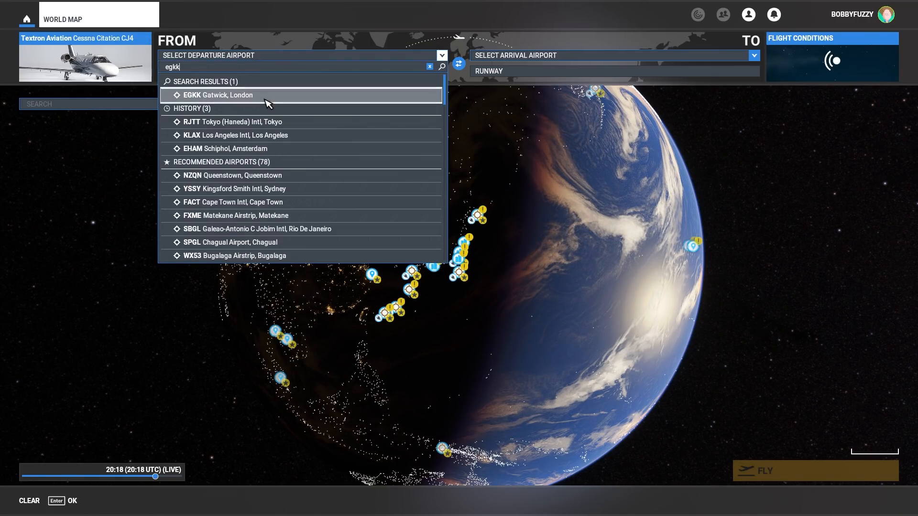
pyautogui.click(267, 97)
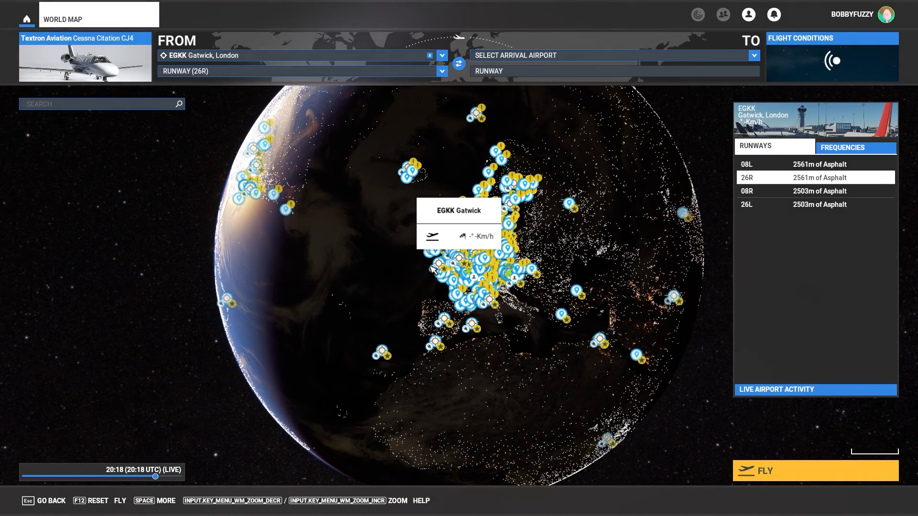
# Step: Set the departure position at Gatwick to the Ramp 0 parking spot instead of runway 26R
pyautogui.scroll(2, 466, 268)
pyautogui.scroll(5, 463, 262)
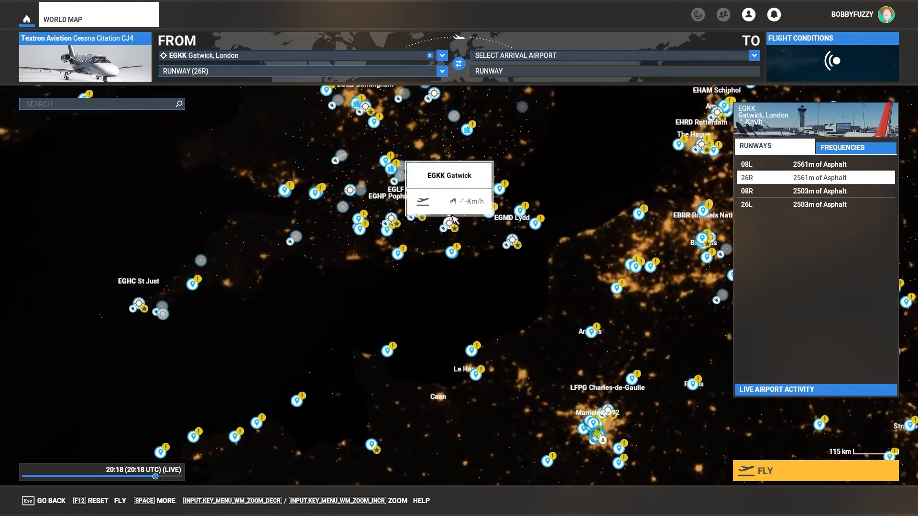
pyautogui.scroll(6, 451, 229)
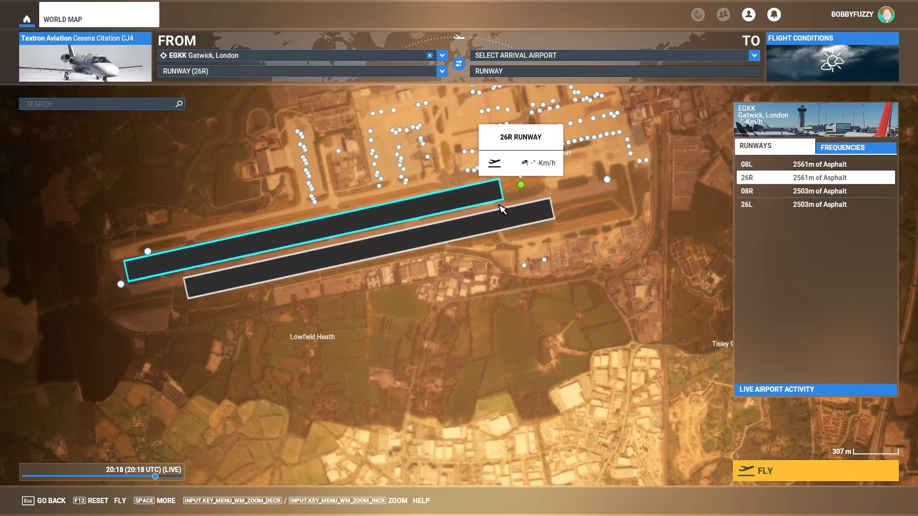
pyautogui.moveTo(501, 210); pyautogui.dragTo(520, 331)
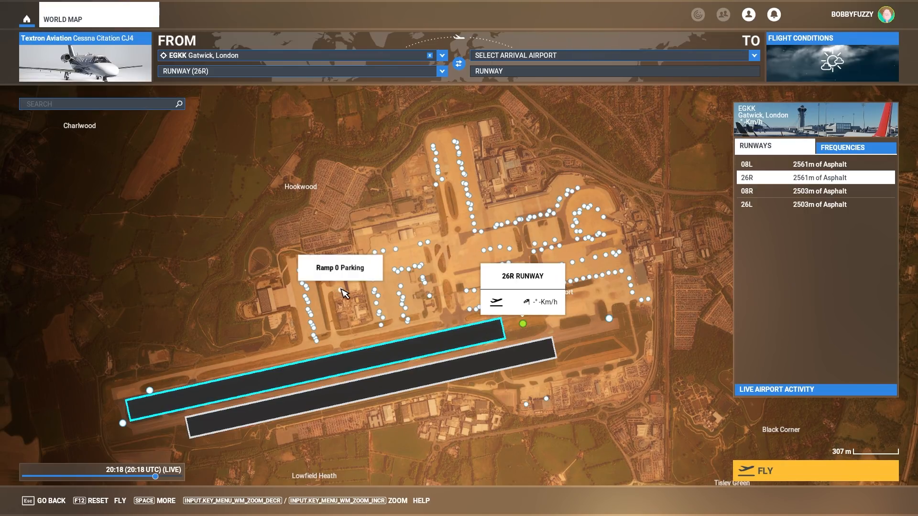
pyautogui.click(341, 289)
pyautogui.click(364, 307)
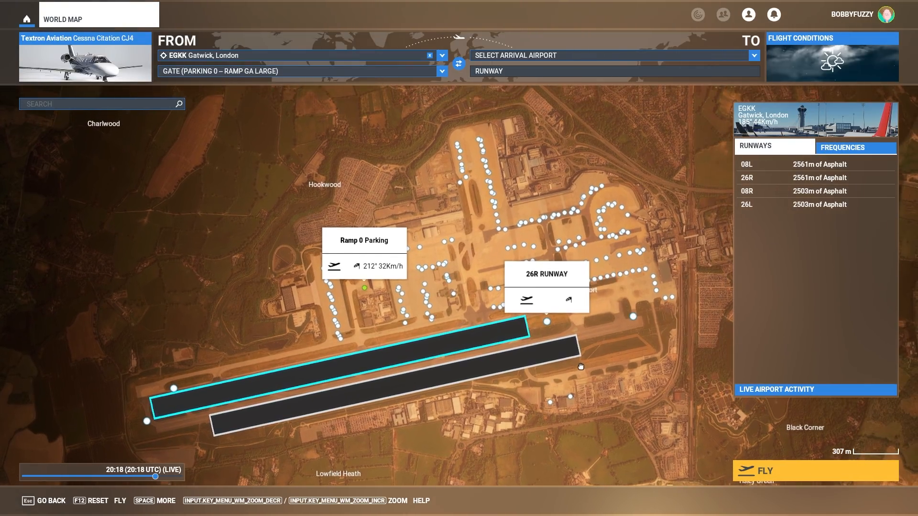
# Step: Change the time in the flight conditions to 13:28 UTC and start the flight
pyautogui.click(813, 64)
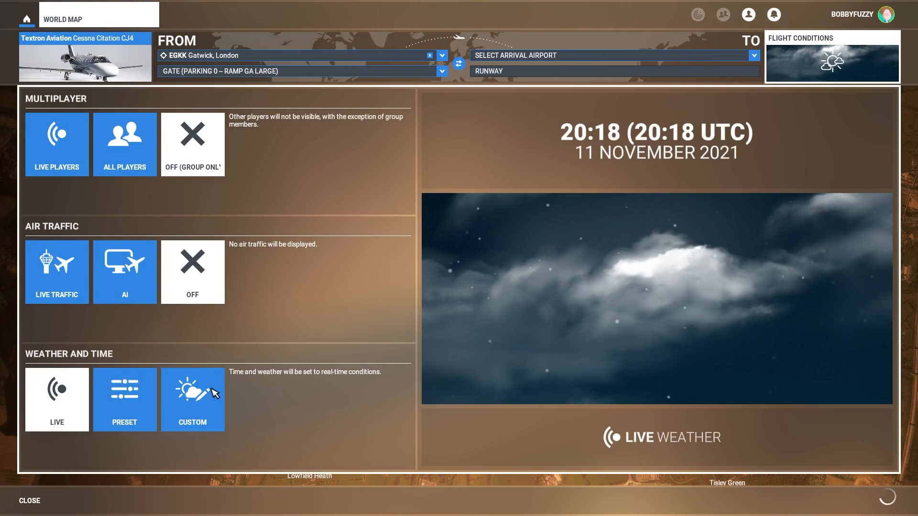
pyautogui.moveTo(604, 161); pyautogui.dragTo(551, 161)
pyautogui.click(791, 77)
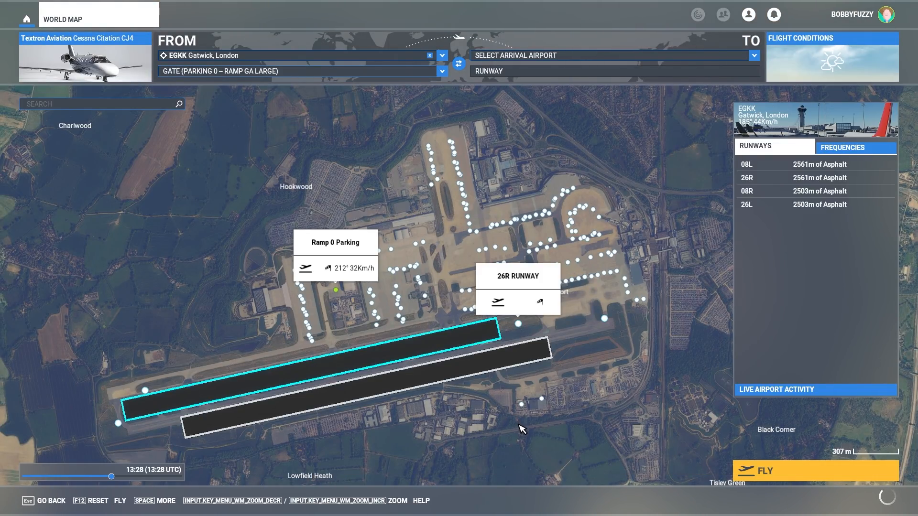
pyautogui.click(765, 475)
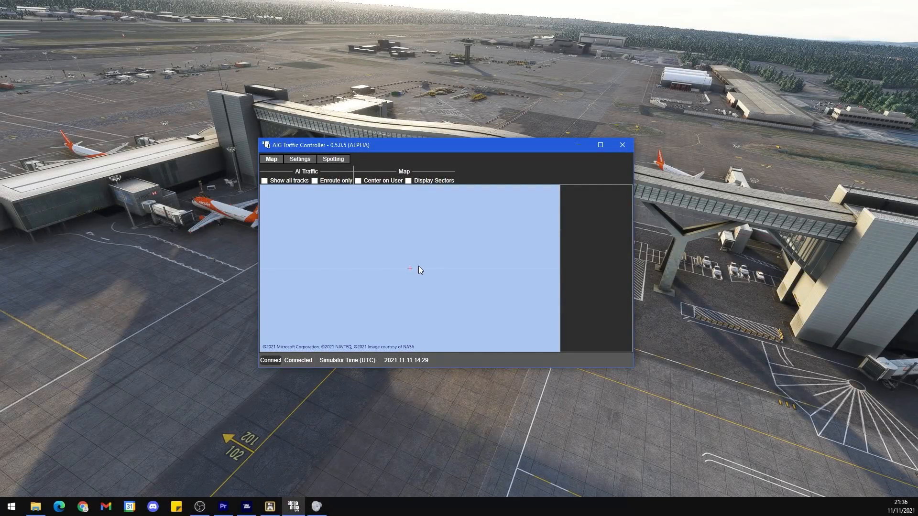
# Step: Switch to AIG Traffic Controller, inspect the AI traffic around London on its map, and close the controller
pyautogui.scroll(-8, 417, 266)
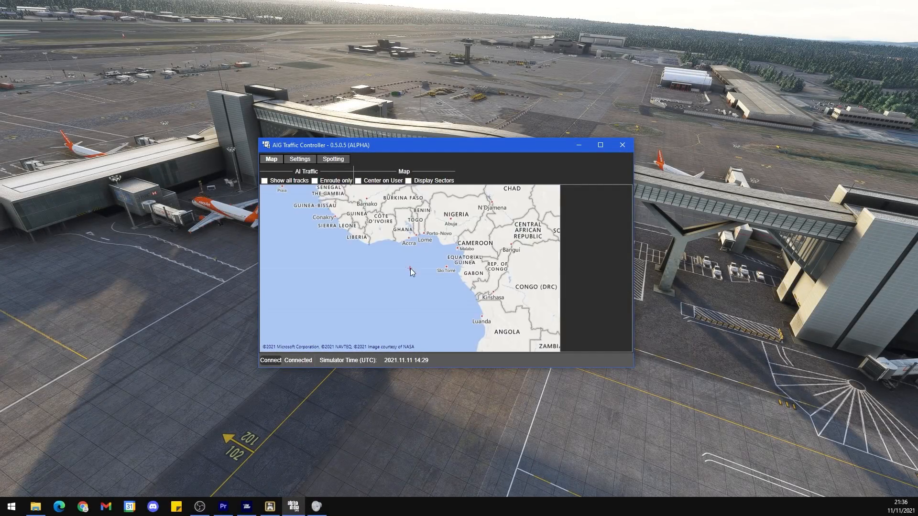
pyautogui.scroll(5, 410, 268)
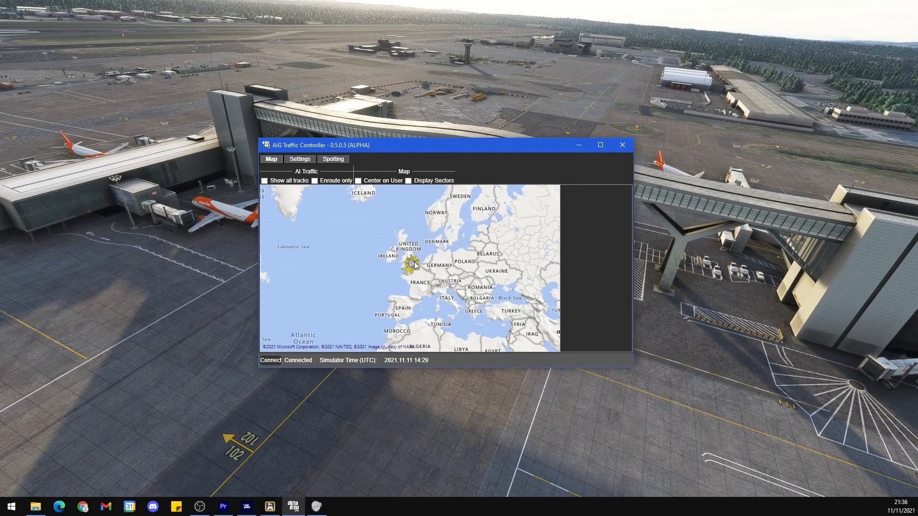
pyautogui.scroll(2, 409, 273)
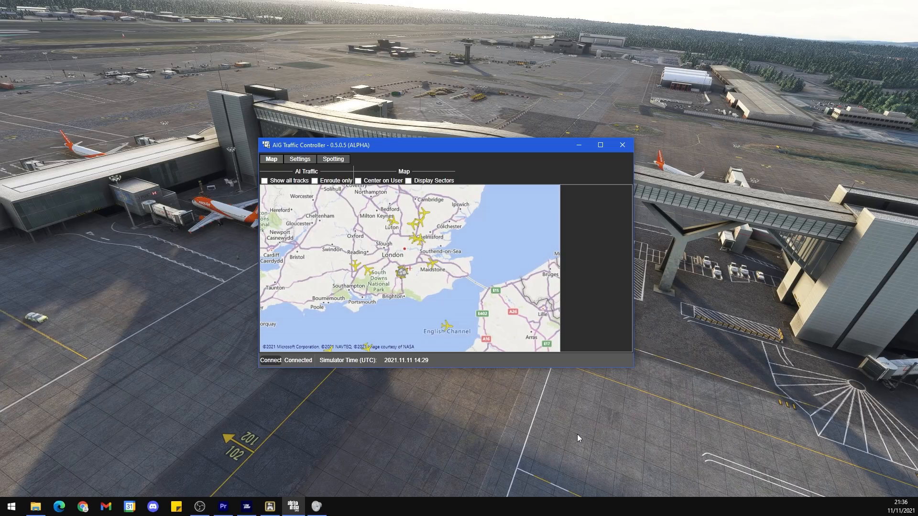
pyautogui.click(623, 146)
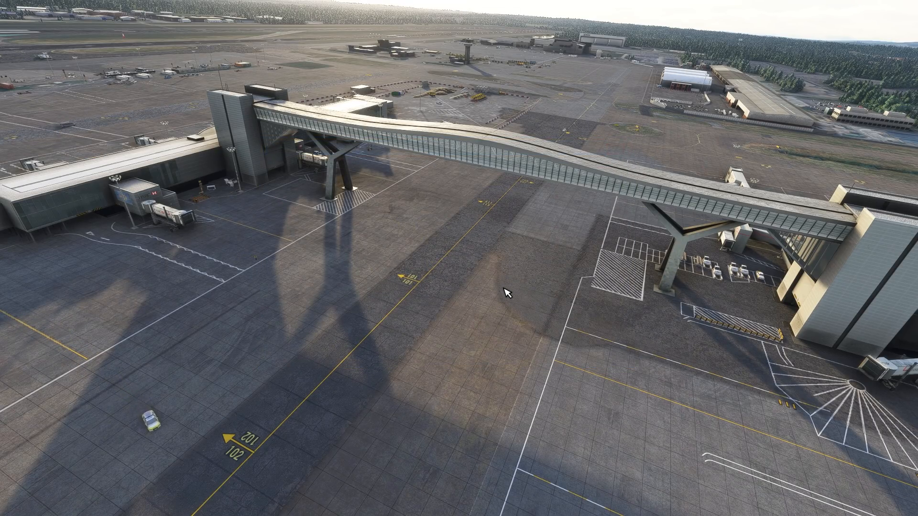
# Step: Pause the flight, set Aircraft Traffic Type to Real-Time Online in the general traffic options, and apply and save
pyautogui.press('Escape')
pyautogui.click(314, 356)
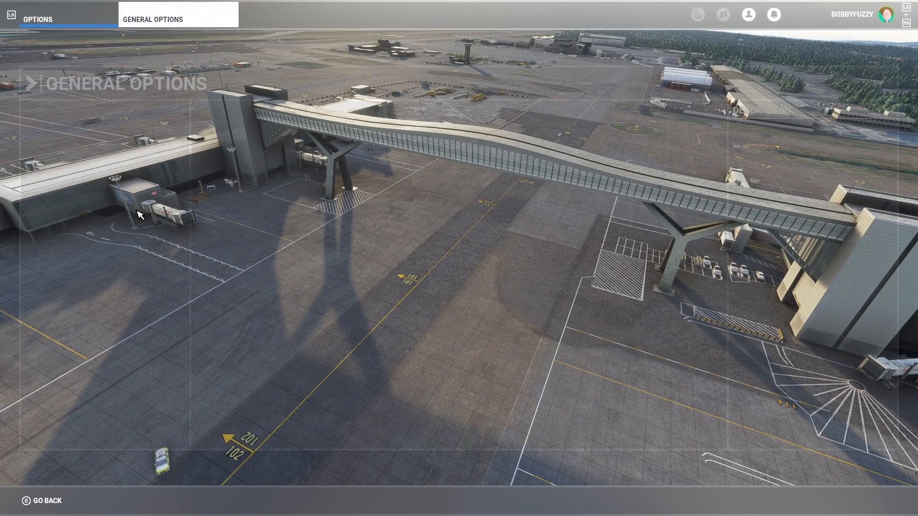
pyautogui.click(133, 177)
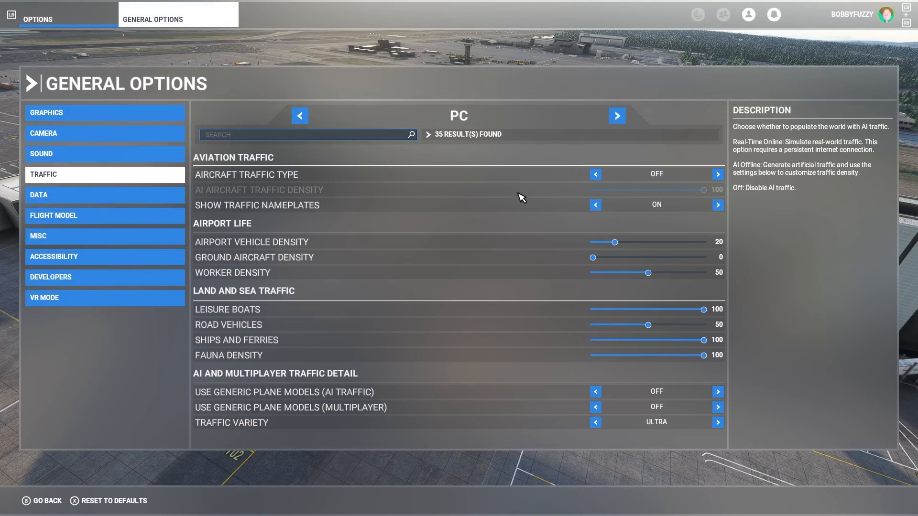
pyautogui.click(596, 175)
pyautogui.click(596, 175)
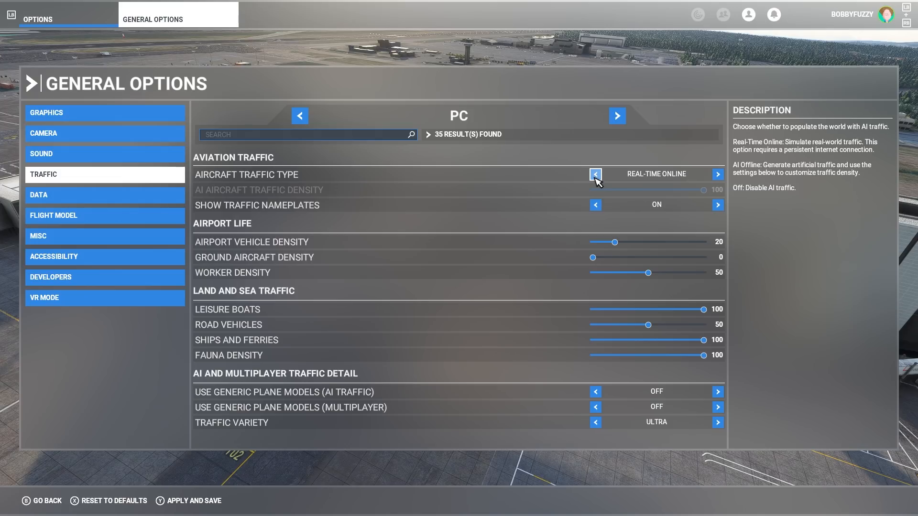
pyautogui.click(186, 500)
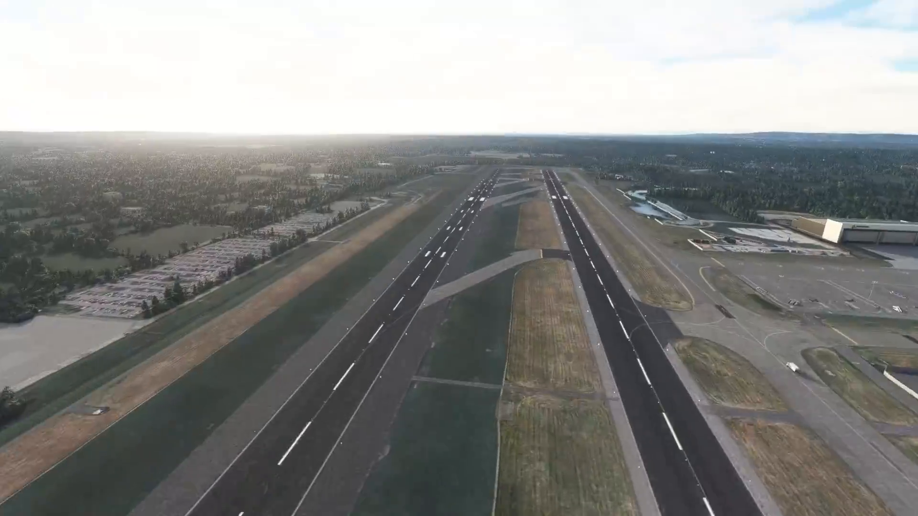